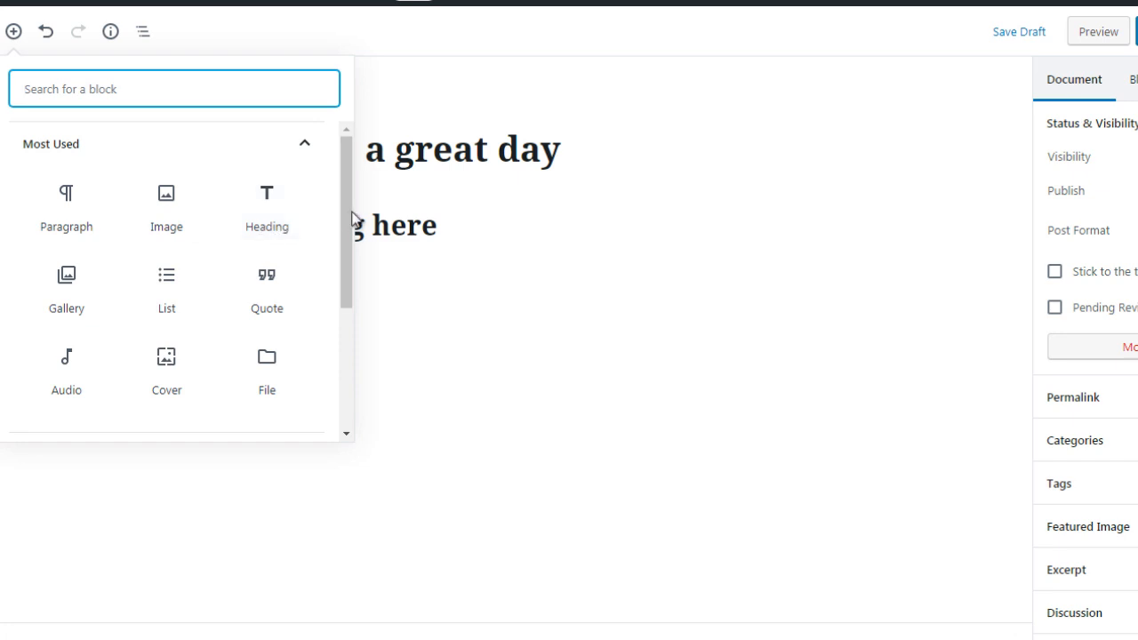
- Examine the block types offered in the Most Used and Common Blocks categories of the block library
{"action": "left_click_drag", "start_coordinate": [343, 213], "coordinate": [346, 233]}
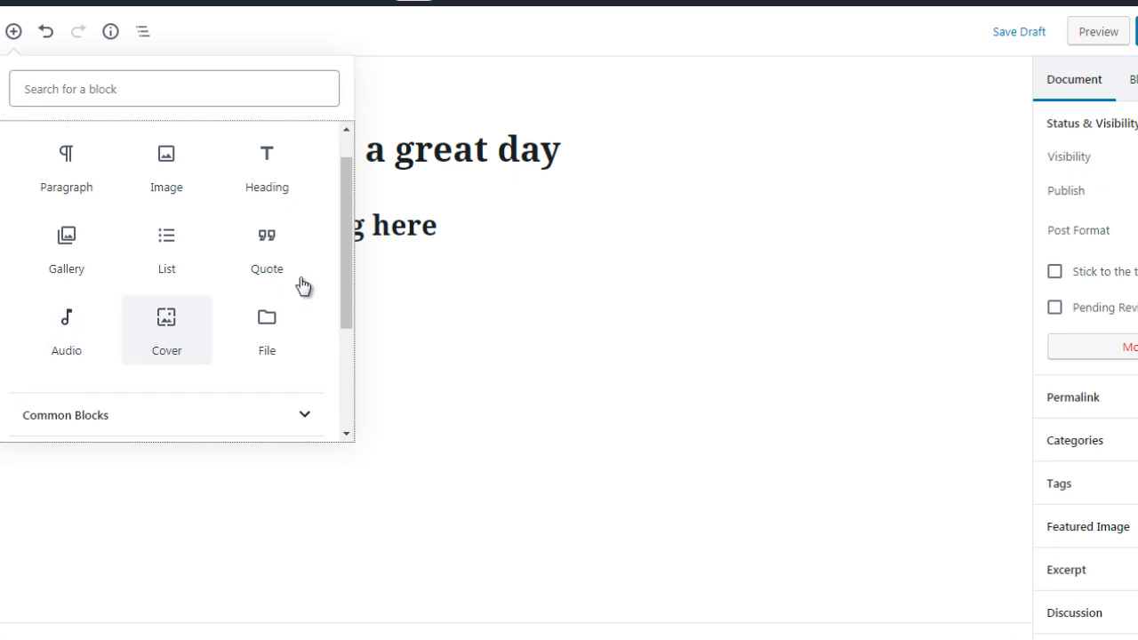
{"action": "scroll", "coordinate": [345, 224], "scroll_direction": "up", "scroll_amount": 1}
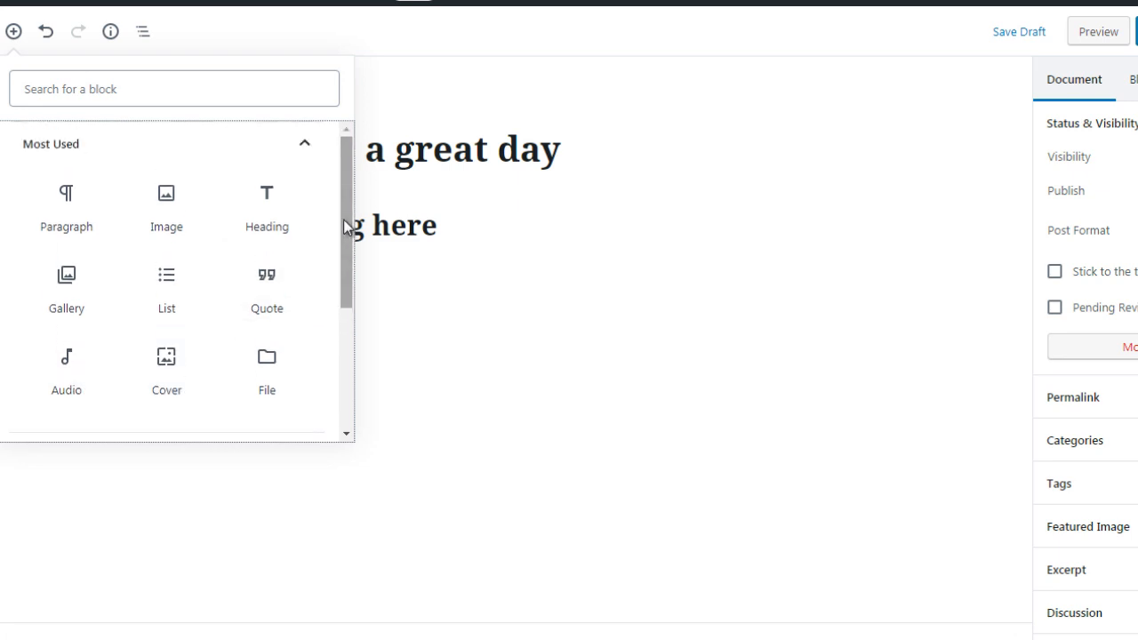
{"action": "scroll", "coordinate": [353, 323], "scroll_direction": "down", "scroll_amount": 5}
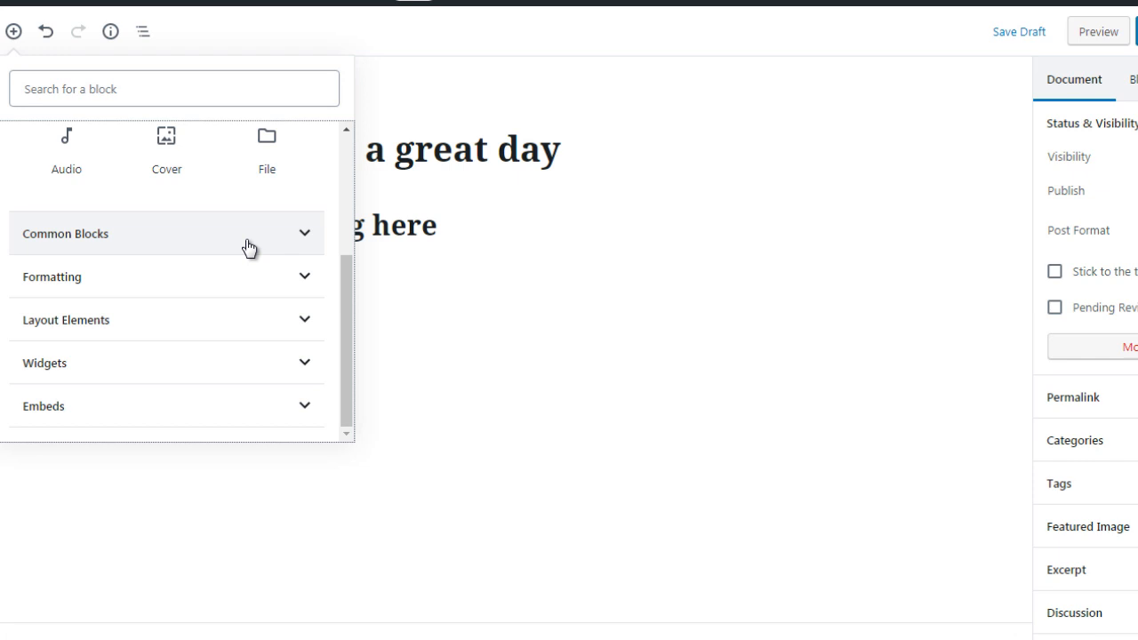
{"action": "left_click", "coordinate": [248, 240]}
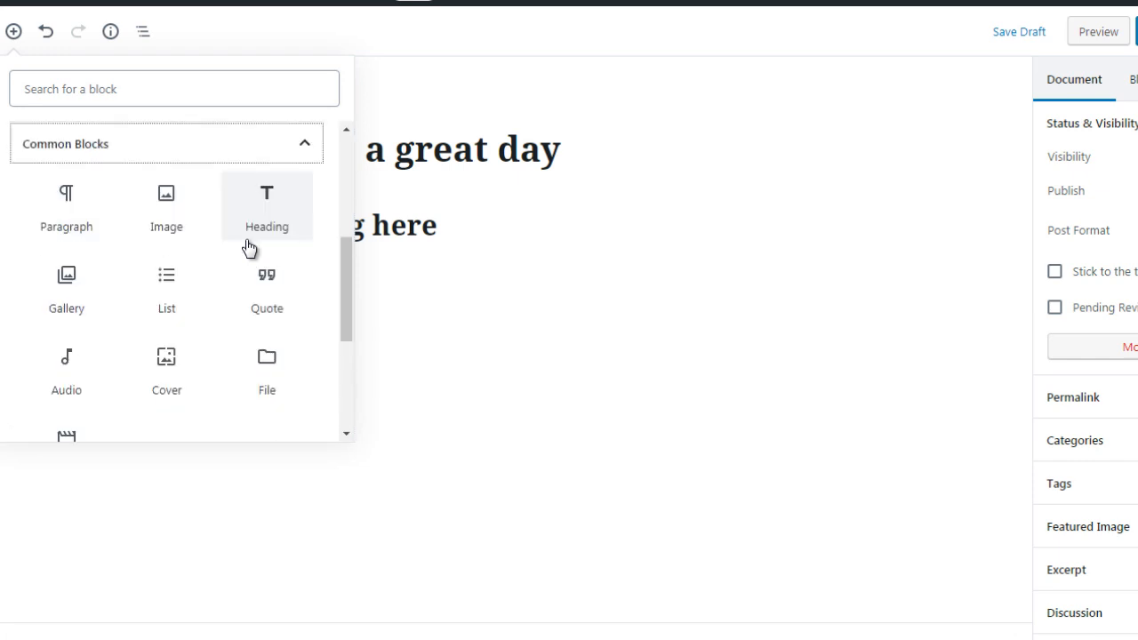
{"action": "left_click_drag", "start_coordinate": [345, 280], "coordinate": [346, 294]}
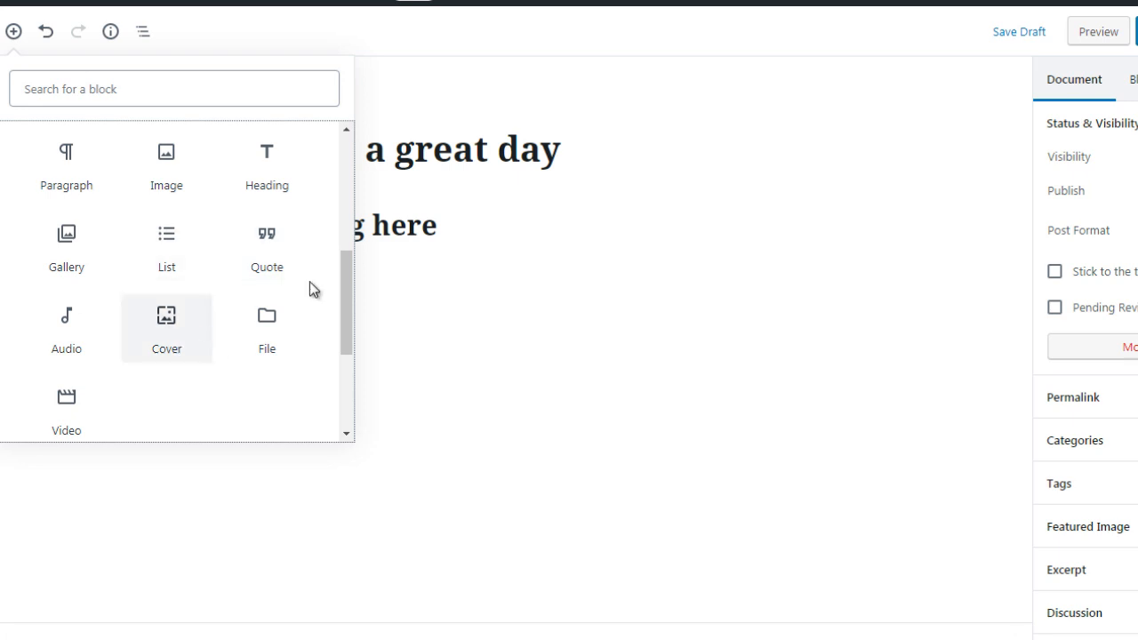
{"action": "scroll", "coordinate": [347, 271], "scroll_direction": "up", "scroll_amount": 1}
{"action": "left_click_drag", "start_coordinate": [344, 261], "coordinate": [342, 291]}
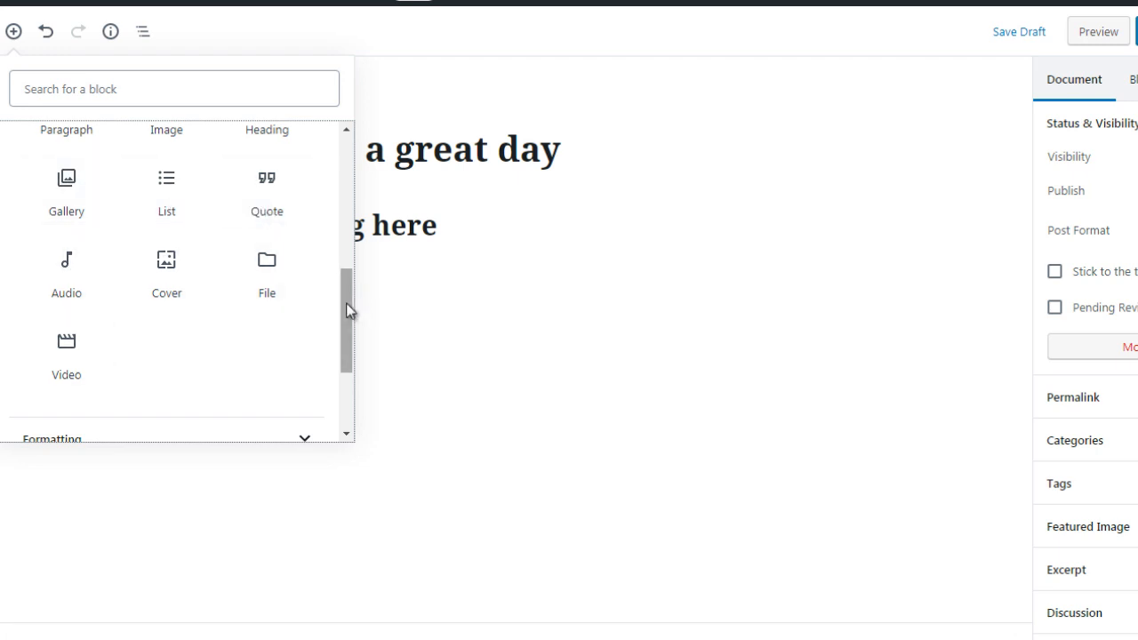
{"action": "left_click_drag", "start_coordinate": [347, 324], "coordinate": [347, 327]}
{"action": "scroll", "coordinate": [347, 333], "scroll_direction": "down", "scroll_amount": 1}
{"action": "scroll", "coordinate": [348, 361], "scroll_direction": "down", "scroll_amount": 1}
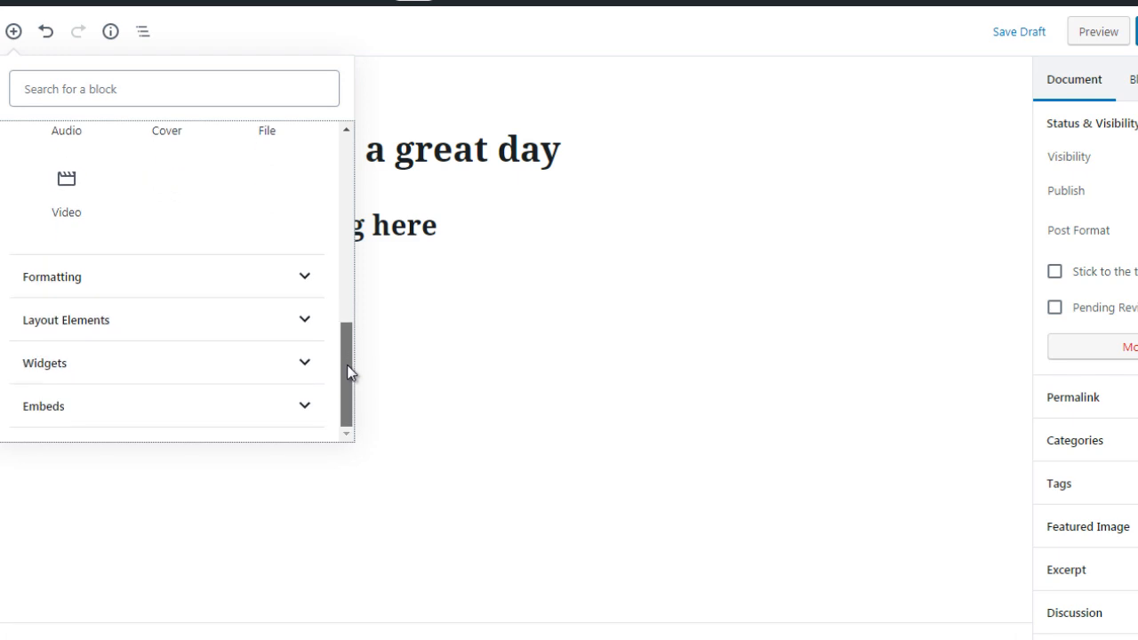
- Examine the block types in the Formatting, Layout Elements, Widgets and Embeds categories and close the block library
{"action": "left_click", "coordinate": [275, 279]}
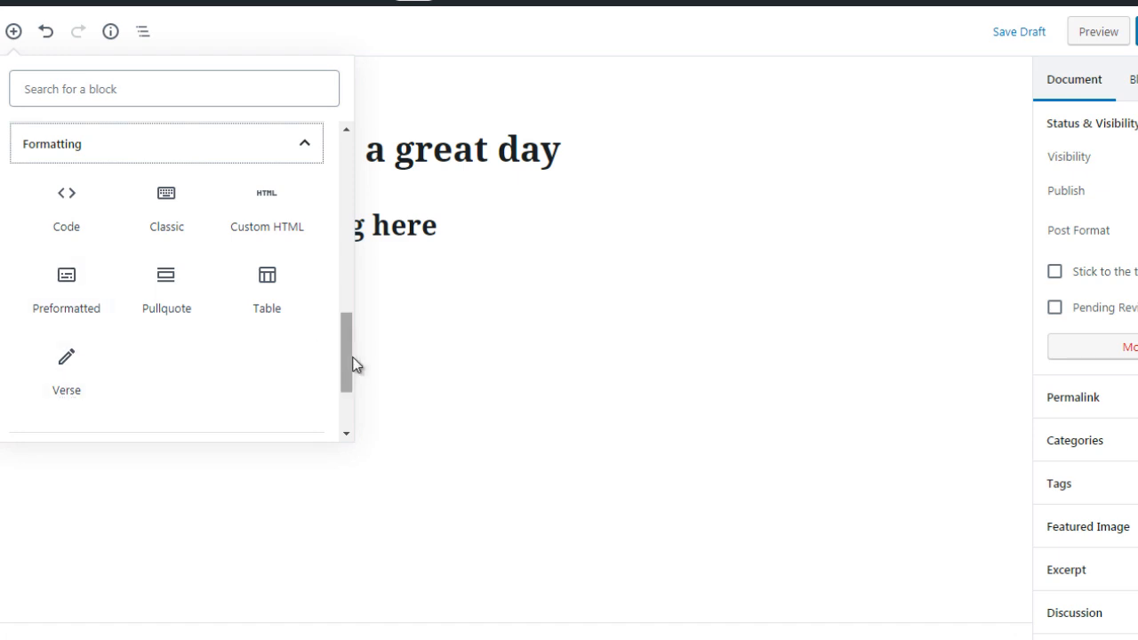
{"action": "left_click_drag", "start_coordinate": [348, 371], "coordinate": [348, 415]}
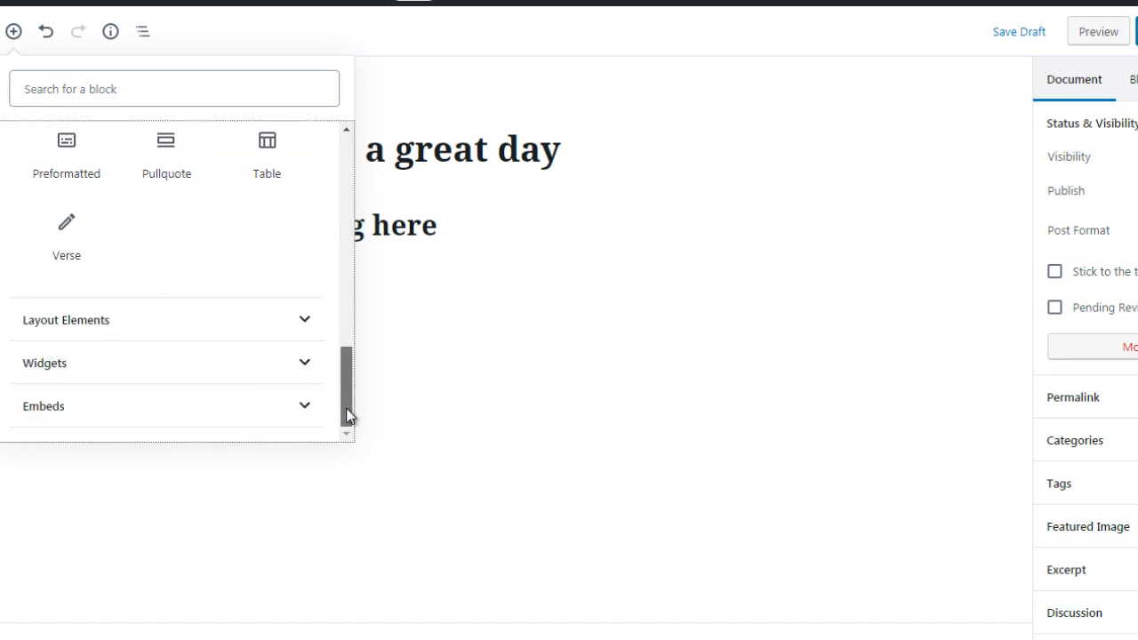
{"action": "left_click", "coordinate": [181, 325]}
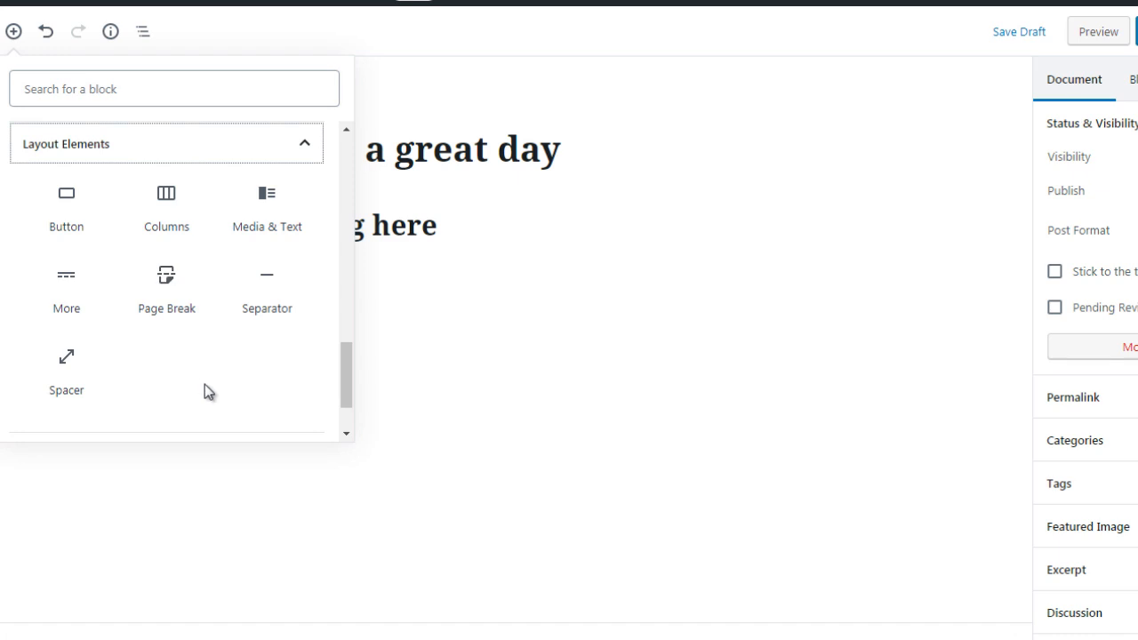
{"action": "left_click_drag", "start_coordinate": [345, 385], "coordinate": [347, 427]}
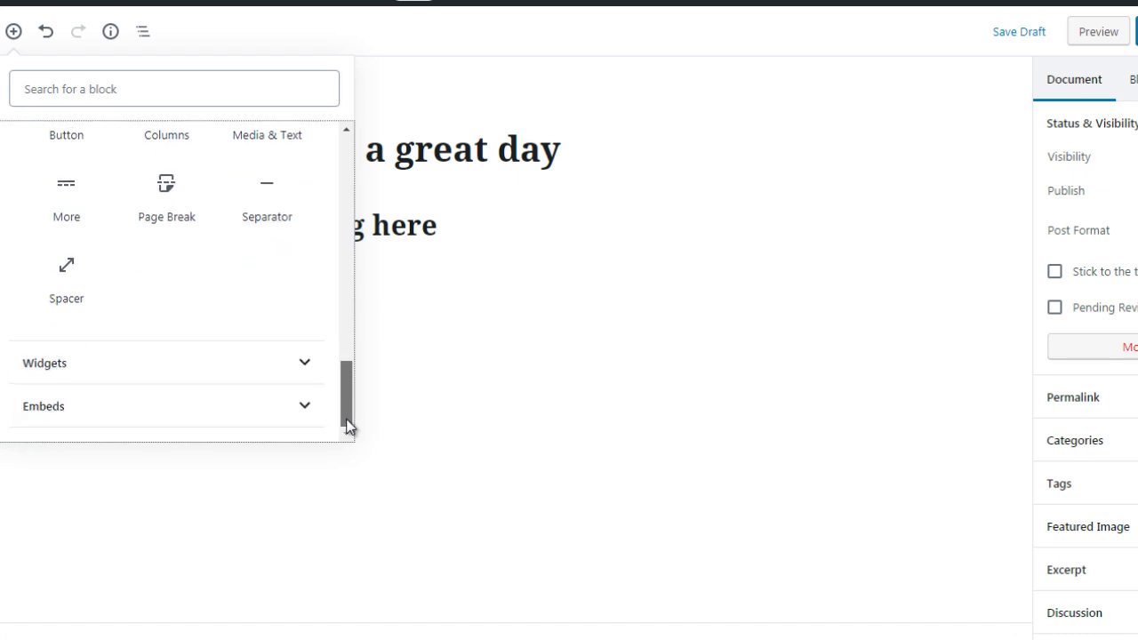
{"action": "left_click", "coordinate": [237, 373]}
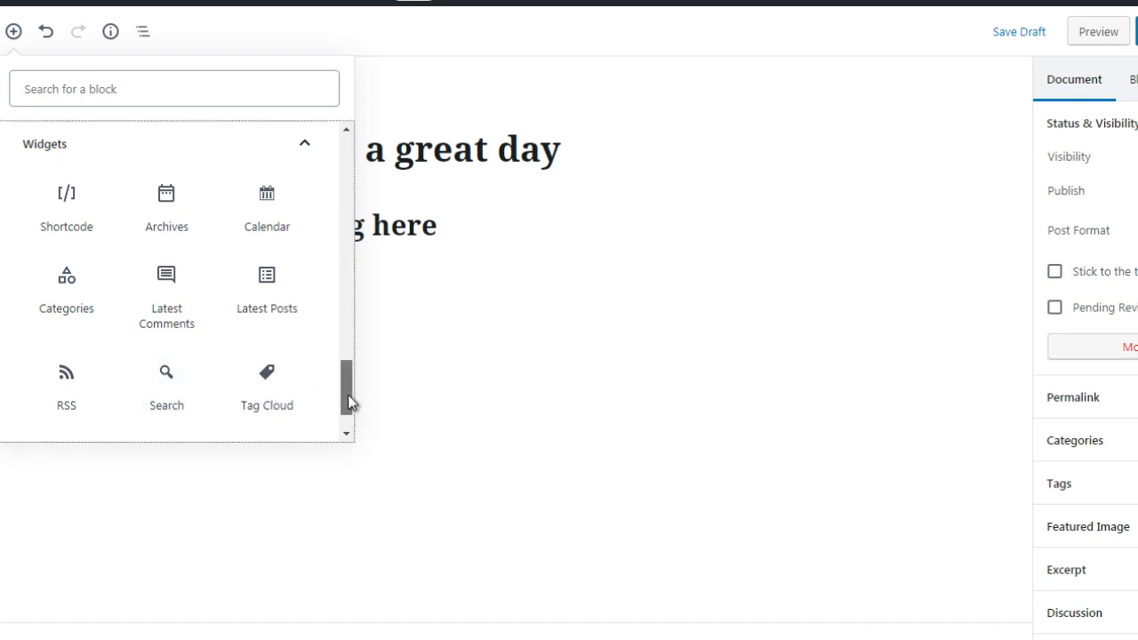
{"action": "left_click_drag", "start_coordinate": [348, 401], "coordinate": [350, 435]}
{"action": "left_click", "coordinate": [287, 411]}
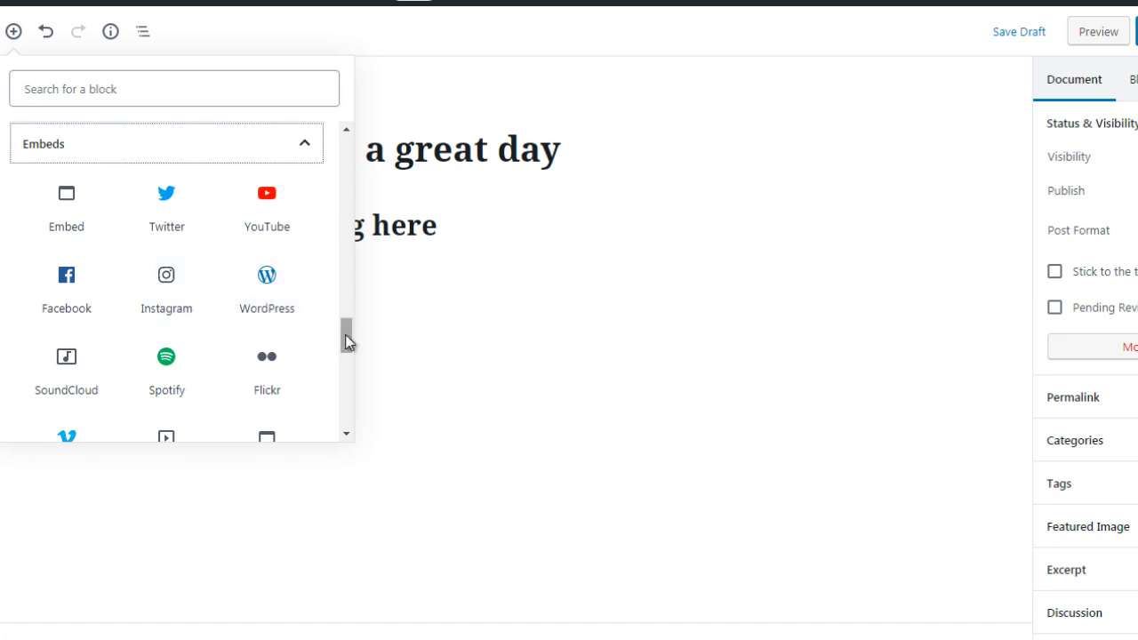
{"action": "left_click_drag", "start_coordinate": [347, 342], "coordinate": [340, 365]}
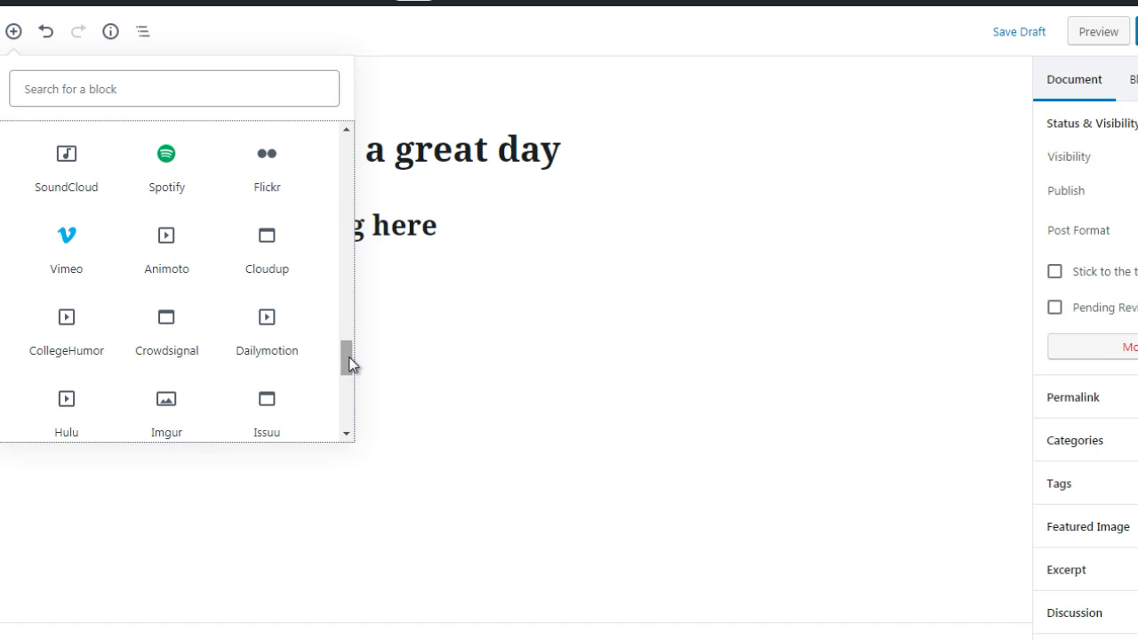
{"action": "left_click_drag", "start_coordinate": [348, 359], "coordinate": [350, 412]}
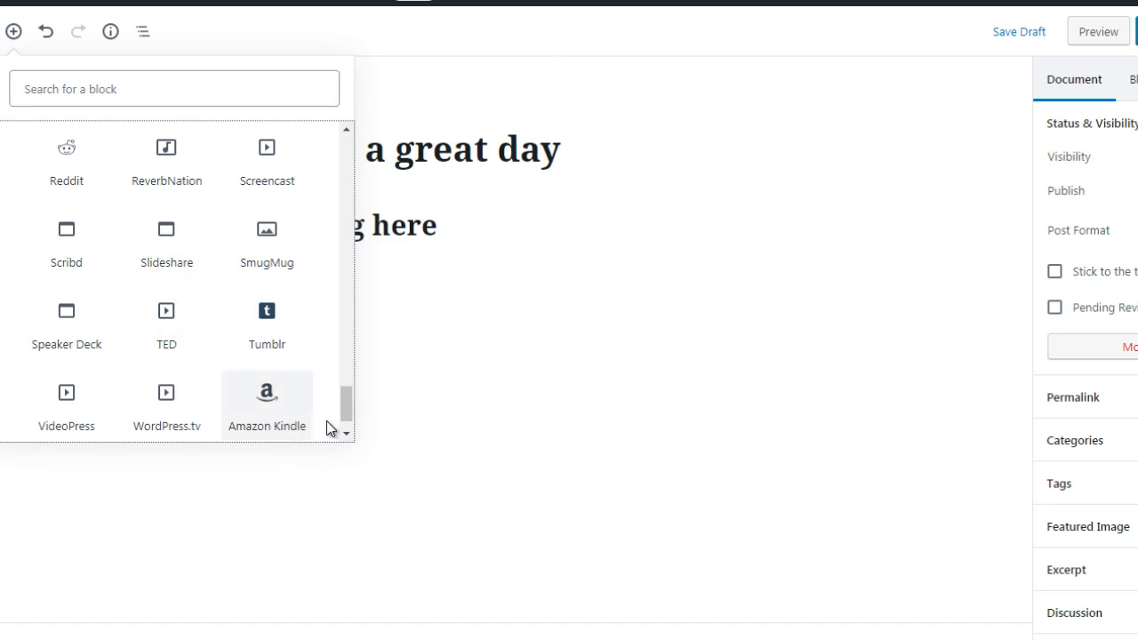
{"action": "left_click_drag", "start_coordinate": [360, 347], "coordinate": [365, 147]}
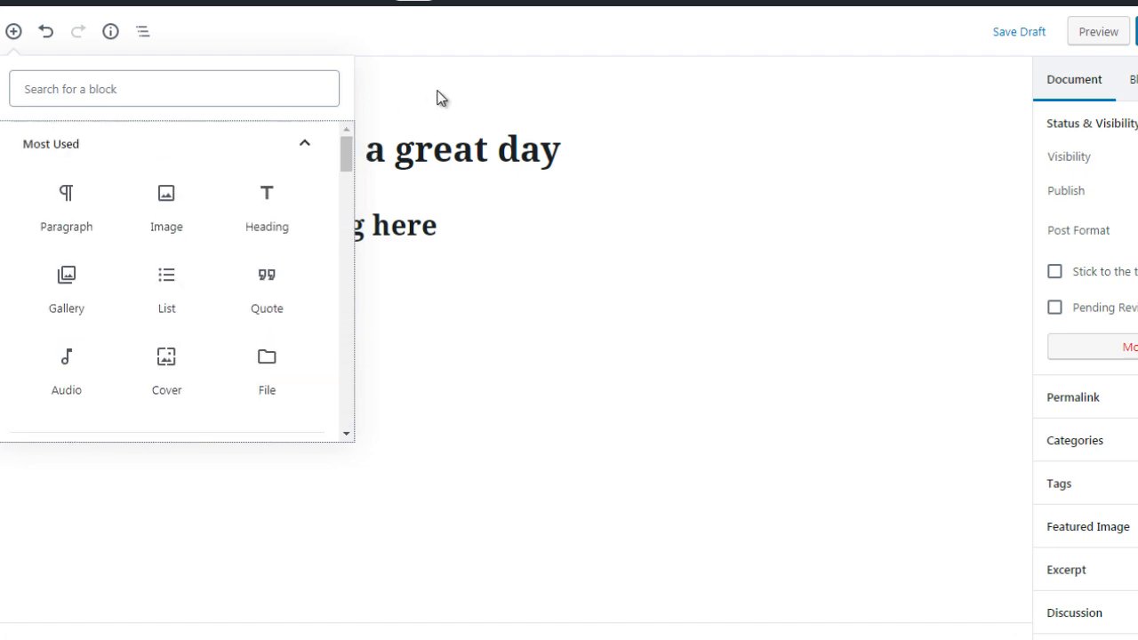
{"action": "left_click", "coordinate": [389, 119]}
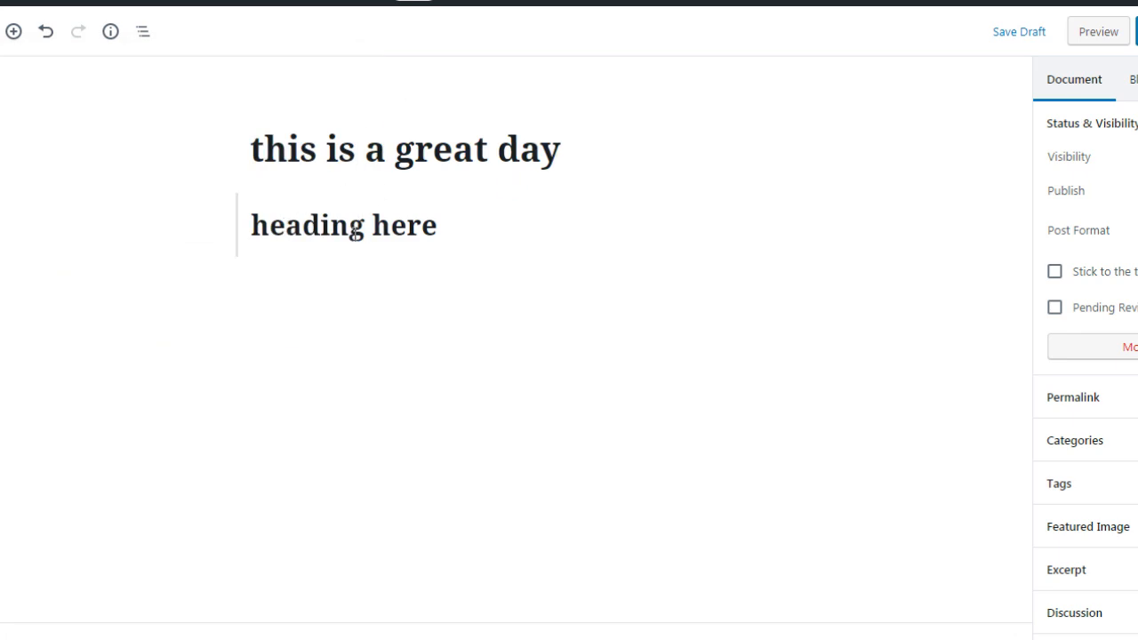
- Inspect the formatting controls and settings of the "heading here" block and deselect it
{"action": "left_click", "coordinate": [354, 232]}
{"action": "left_click", "coordinate": [465, 356]}
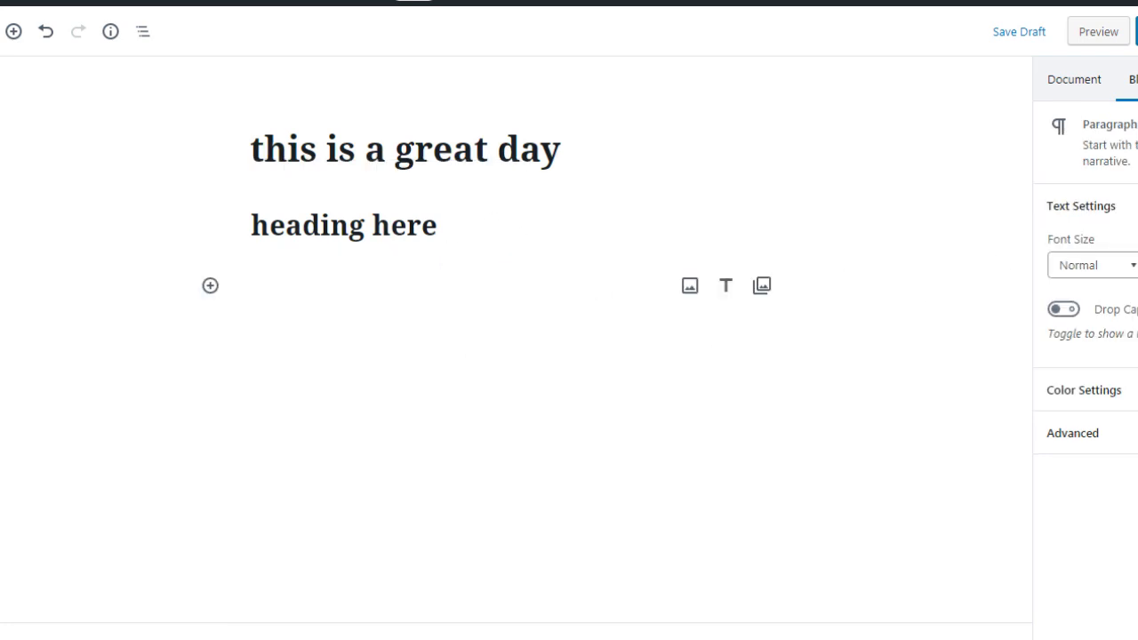
{"action": "left_click", "coordinate": [421, 231]}
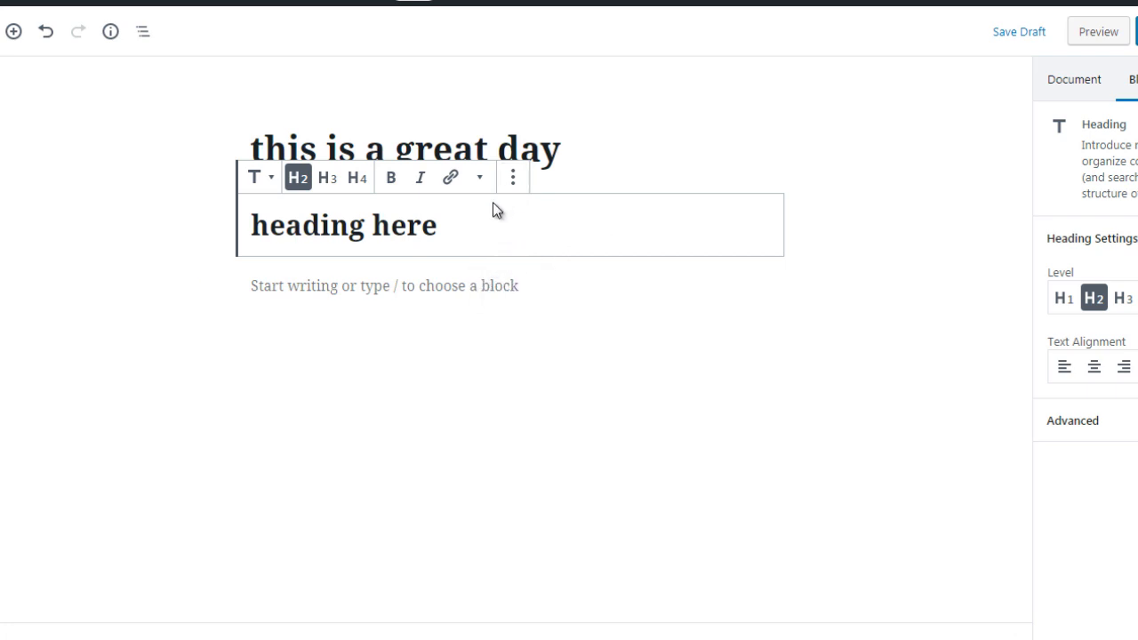
{"action": "left_click", "coordinate": [189, 237]}
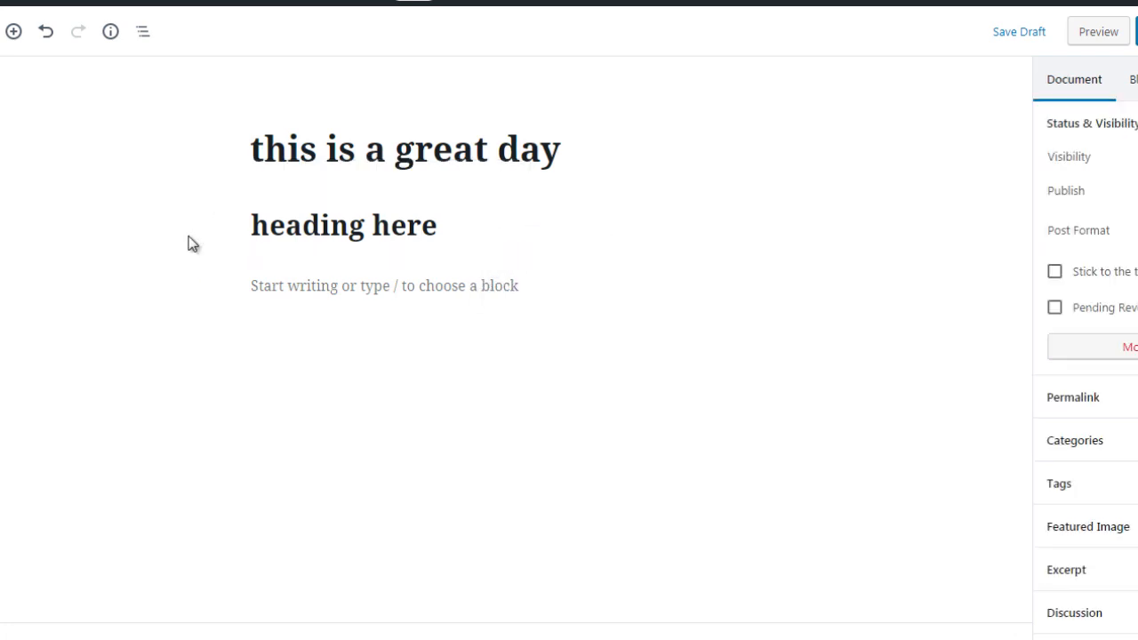
{"action": "mouse_move", "coordinate": [422, 187]}
{"action": "mouse_move", "coordinate": [441, 286]}
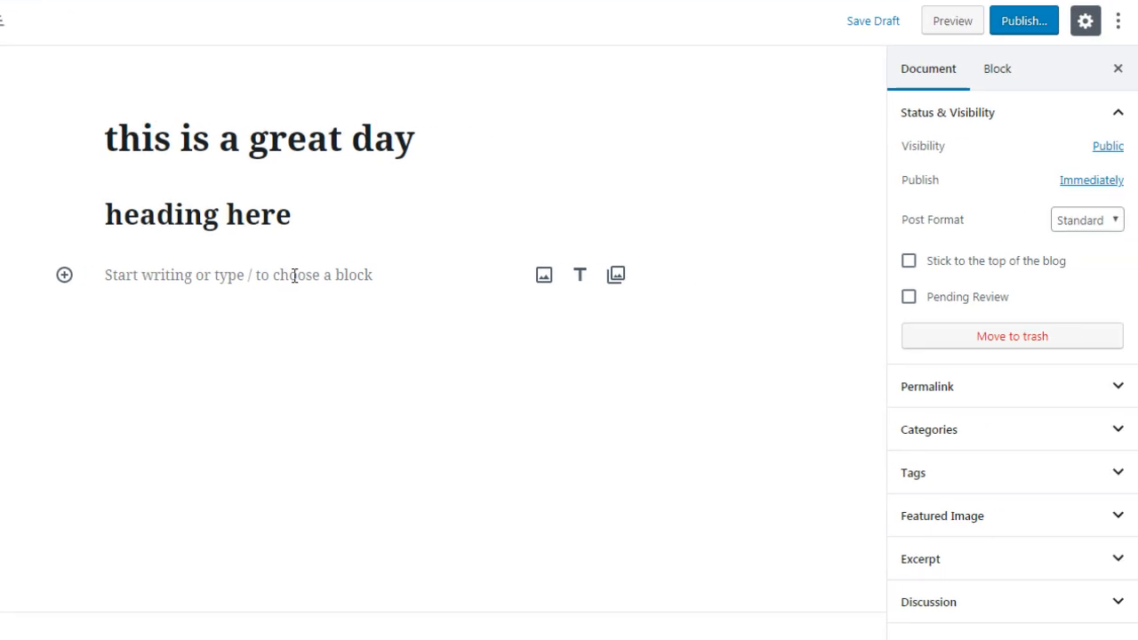
- Switch the editor to Fullscreen Mode
{"action": "left_click", "coordinate": [1116, 29]}
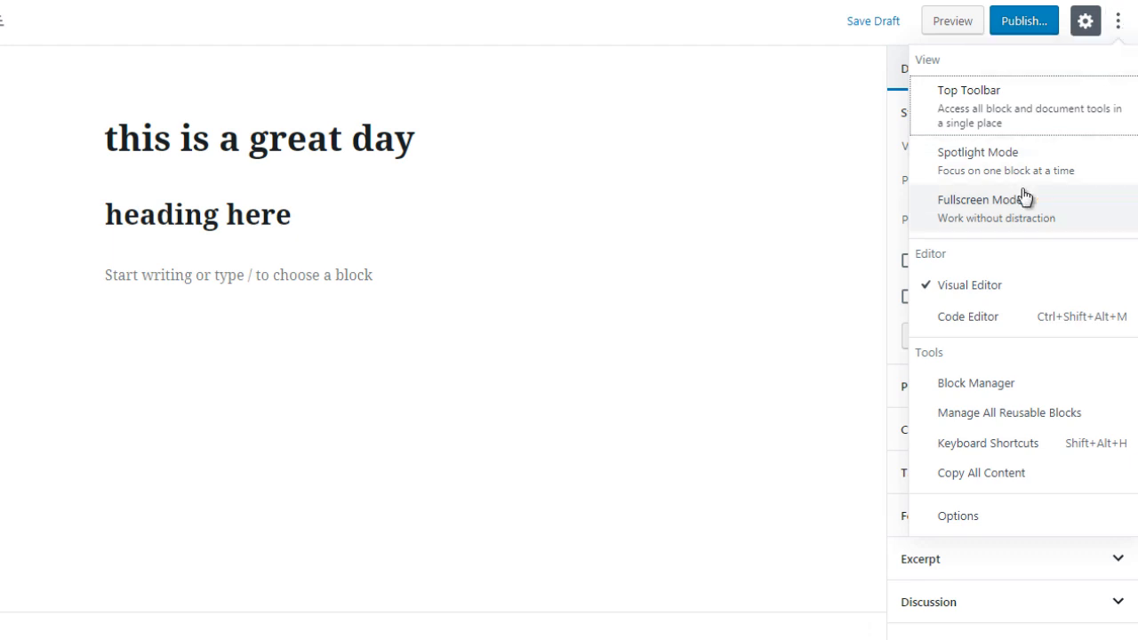
{"action": "left_click", "coordinate": [962, 207]}
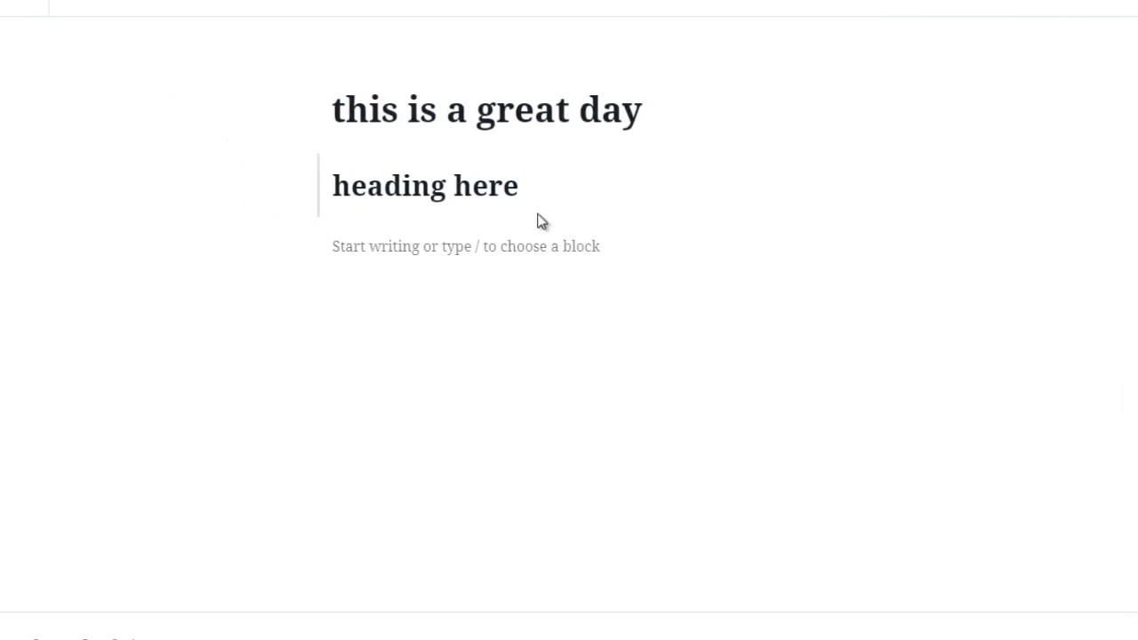
- Insert a bulleted list block directly below the "heading here" block with the items 1, 2, 3, 4 and 5
{"action": "left_click", "coordinate": [593, 219]}
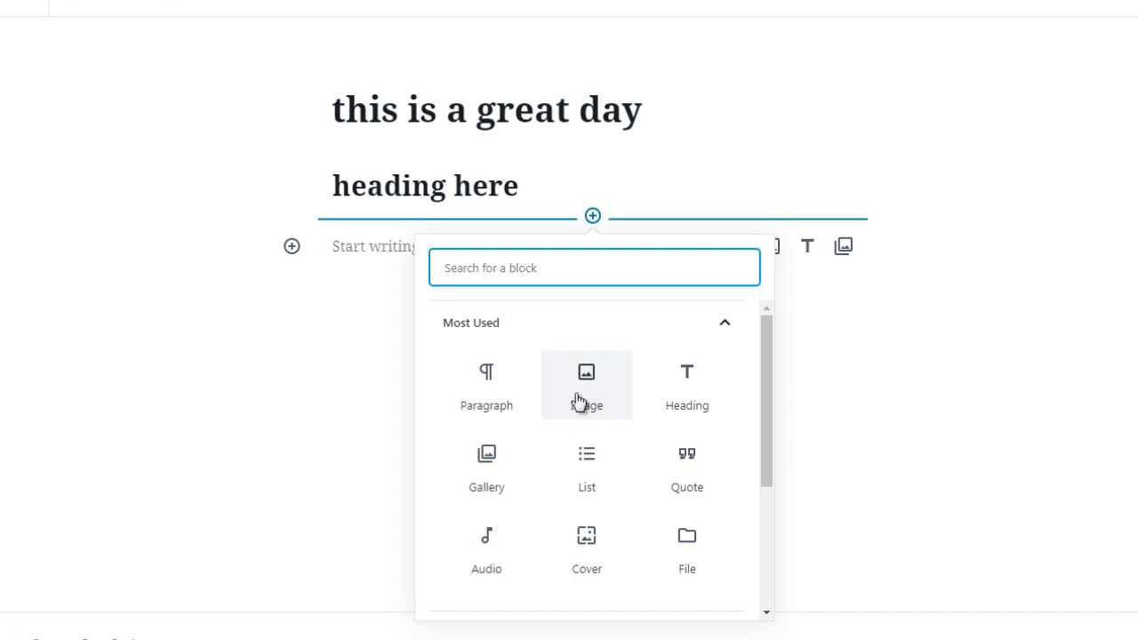
{"action": "left_click", "coordinate": [582, 472]}
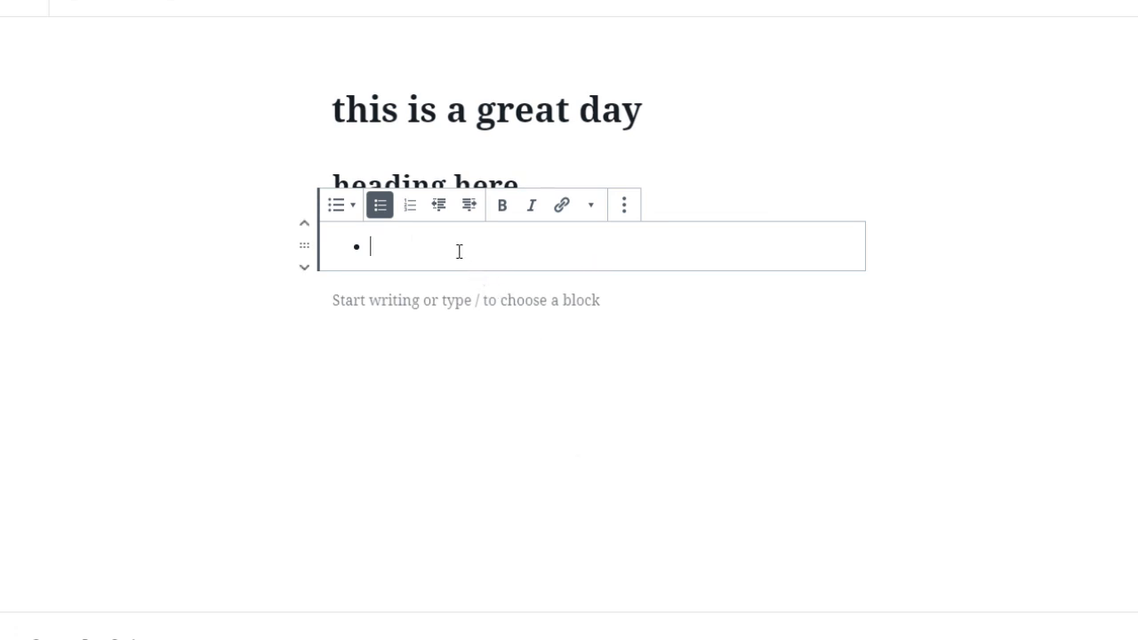
{"action": "type", "text": "1"}
{"action": "key", "text": "Return"}
{"action": "type", "text": "2"}
{"action": "key", "text": "Return"}
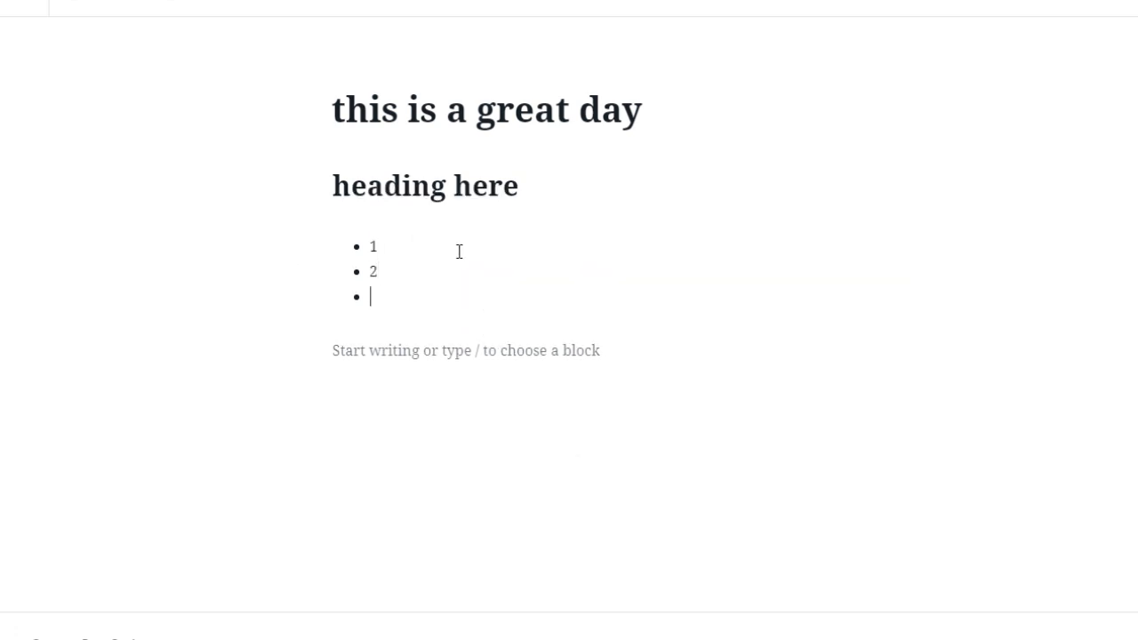
{"action": "type", "text": "3"}
{"action": "key", "text": "Return"}
{"action": "type", "text": "4"}
{"action": "key", "text": "Return"}
{"action": "type", "text": "5"}
{"action": "key", "text": "Return"}
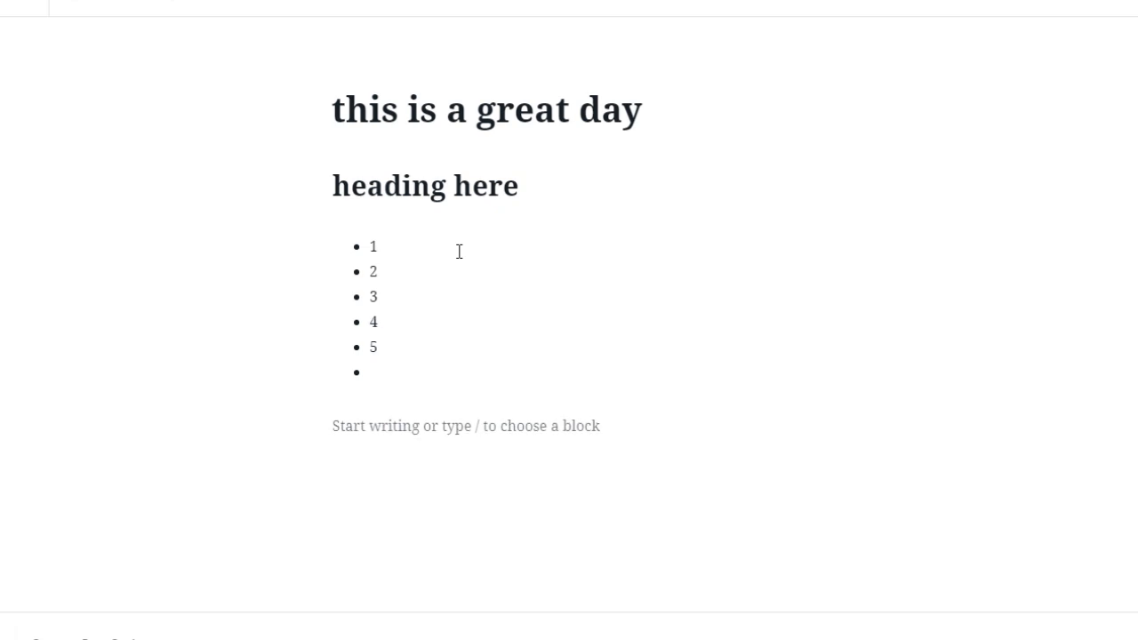
- Add a quote block below the list containing the text "This is a quote"
{"action": "left_click", "coordinate": [488, 424]}
{"action": "left_click", "coordinate": [292, 427]}
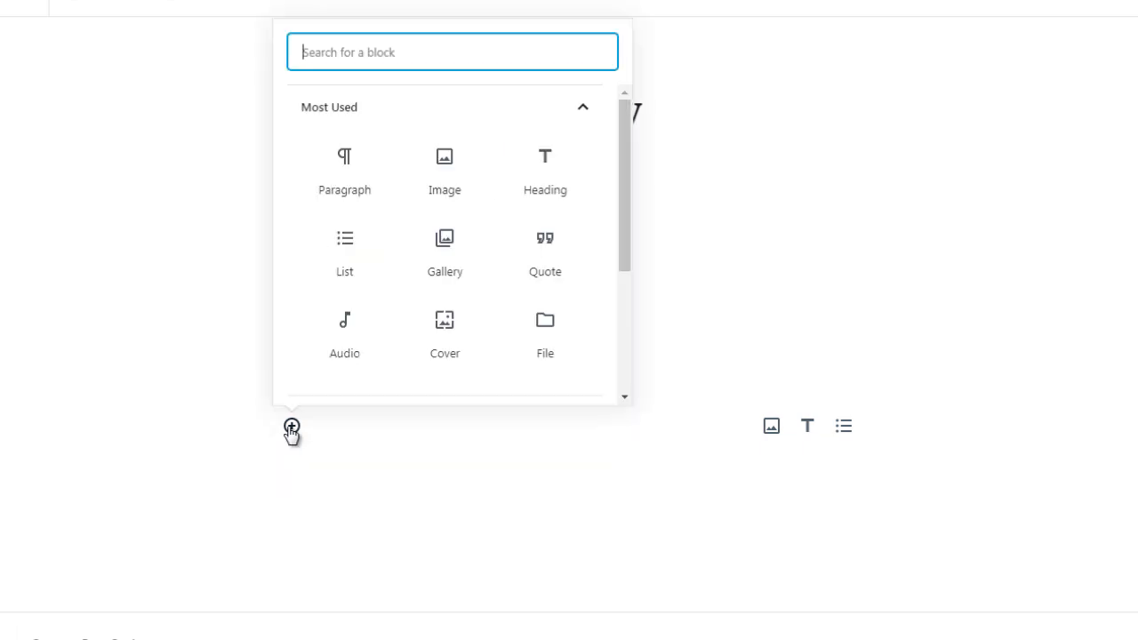
{"action": "left_click", "coordinate": [549, 258]}
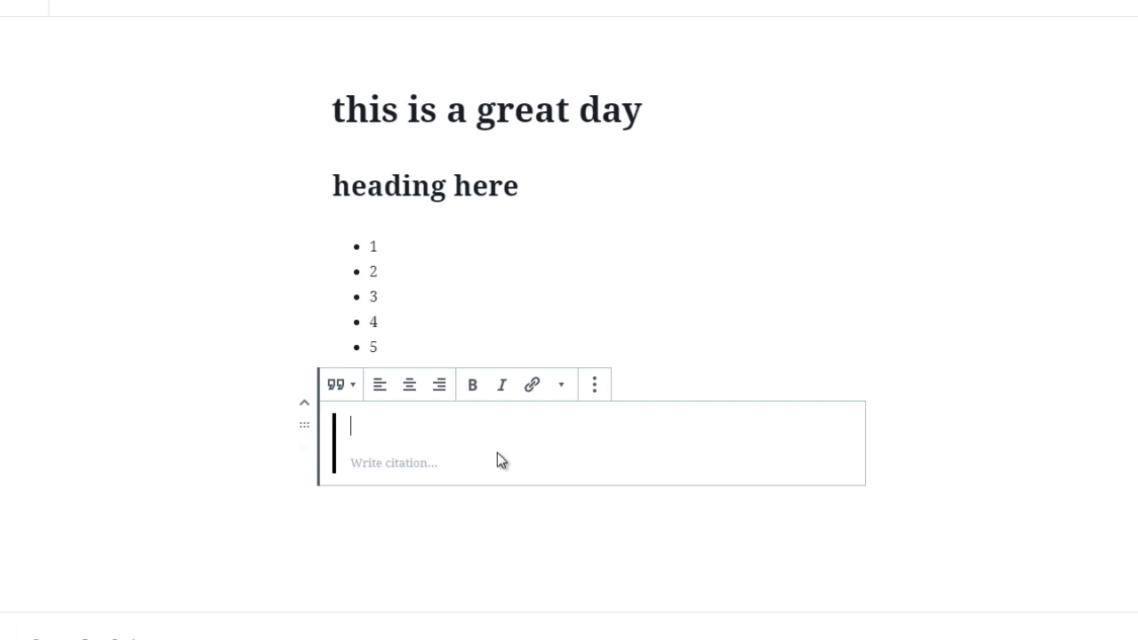
{"action": "type", "text": "This is a "}
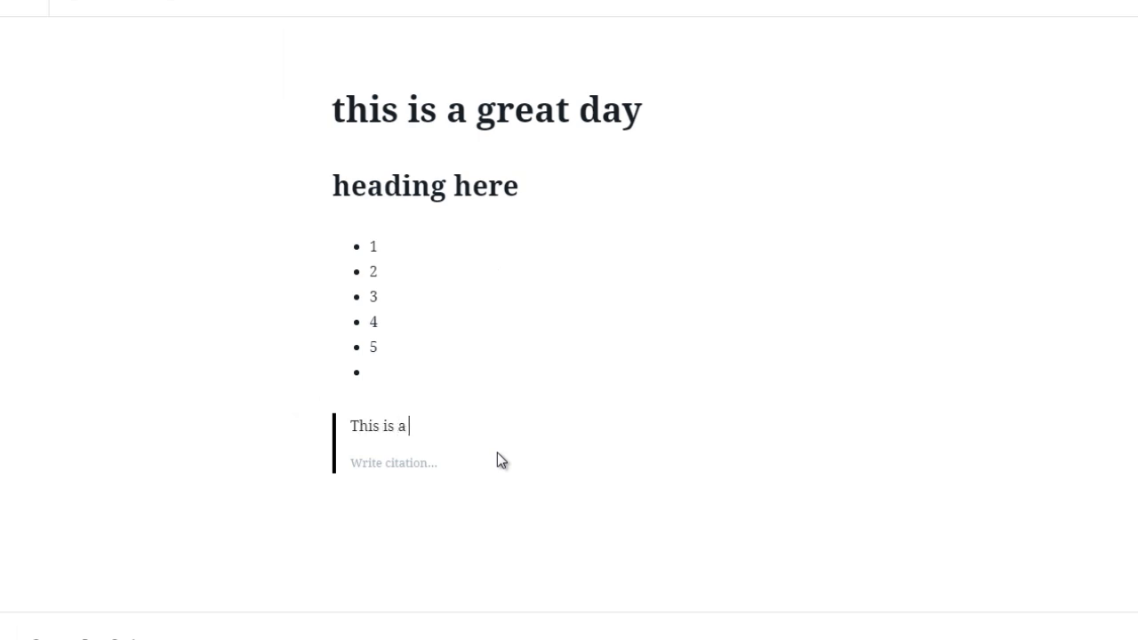
{"action": "type", "text": "quote"}
{"action": "left_click", "coordinate": [426, 544]}
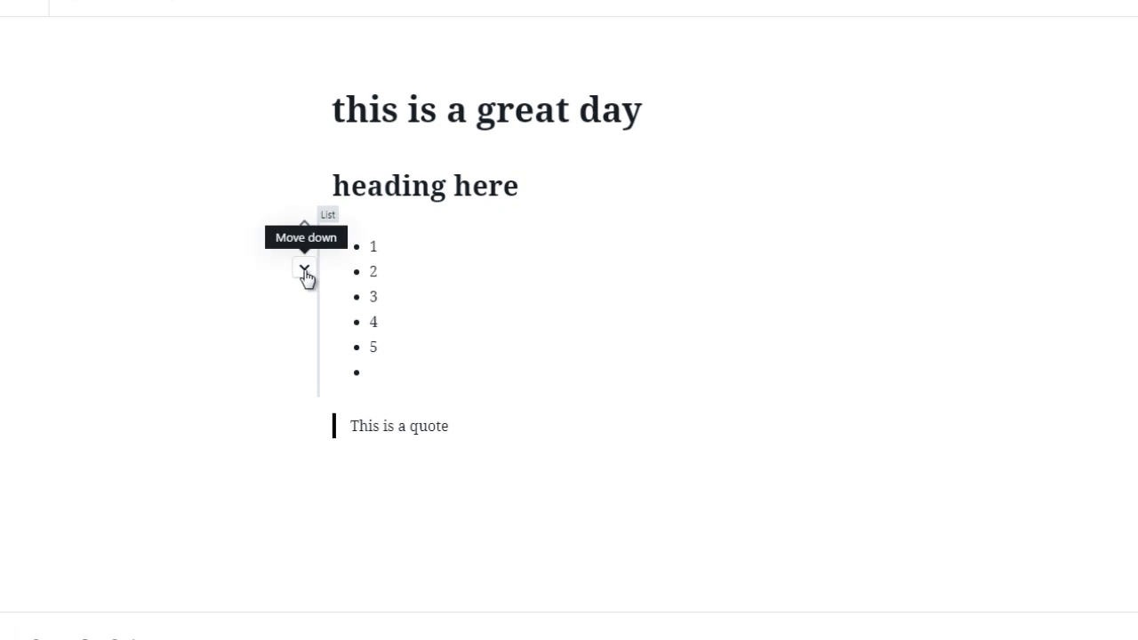
- Move the list block one position below the quote and return the quote to its place beneath the list
{"action": "left_click", "coordinate": [304, 270]}
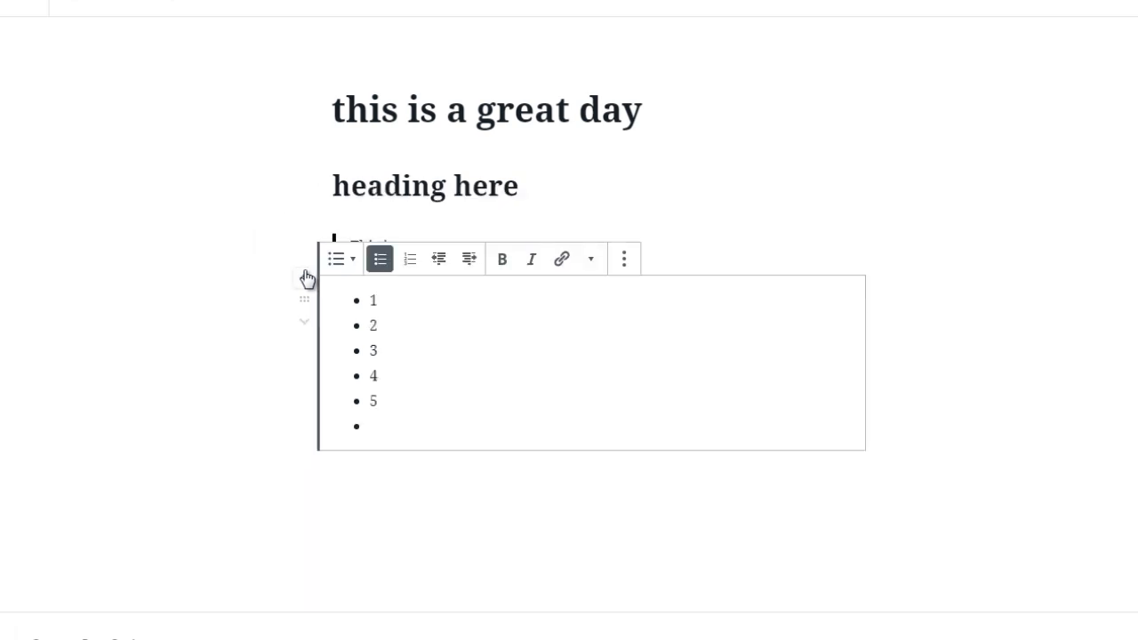
{"action": "left_click", "coordinate": [270, 327]}
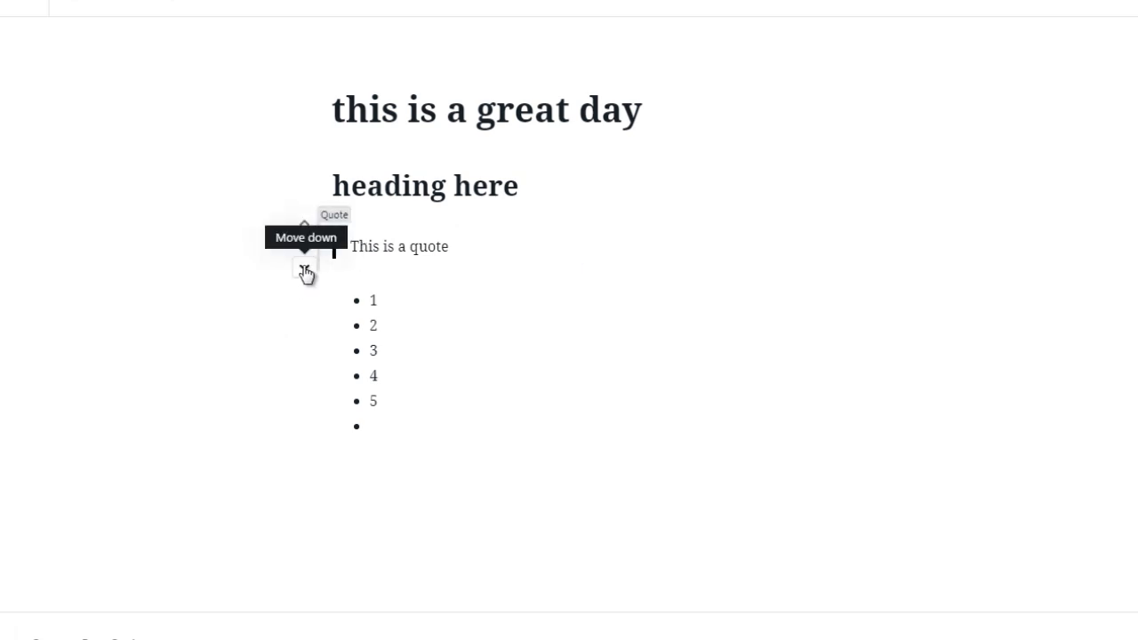
{"action": "left_click", "coordinate": [304, 270]}
{"action": "left_click", "coordinate": [277, 318]}
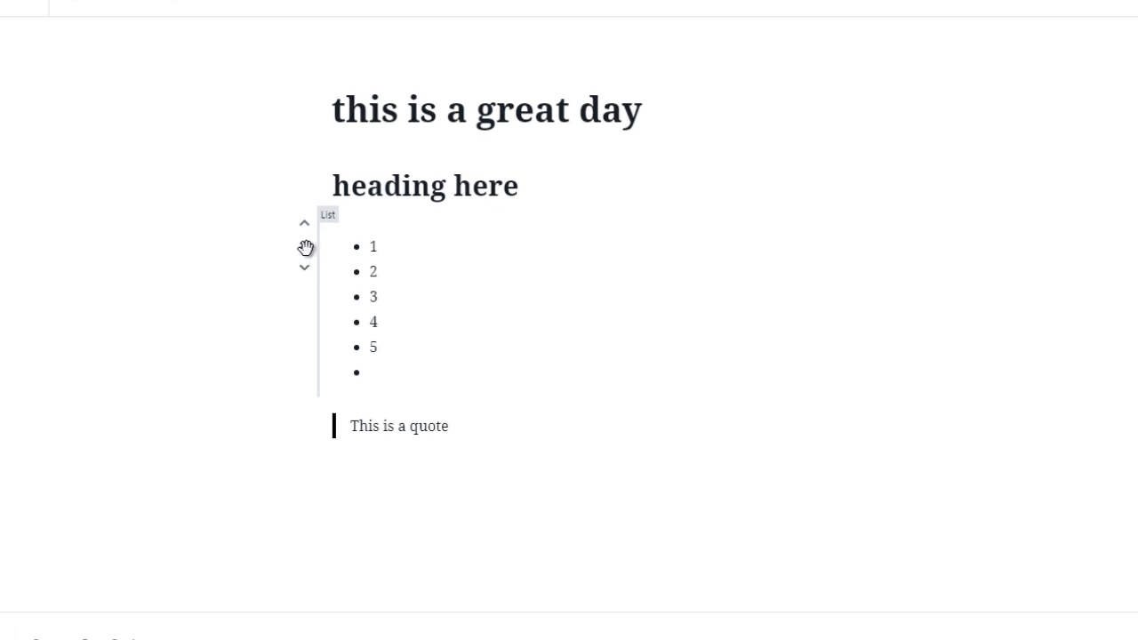
- Reorder the blocks so that the list sits beneath the quote at the end of the post
{"action": "left_click_drag", "start_coordinate": [306, 248], "coordinate": [328, 469]}
{"action": "left_click", "coordinate": [262, 333]}
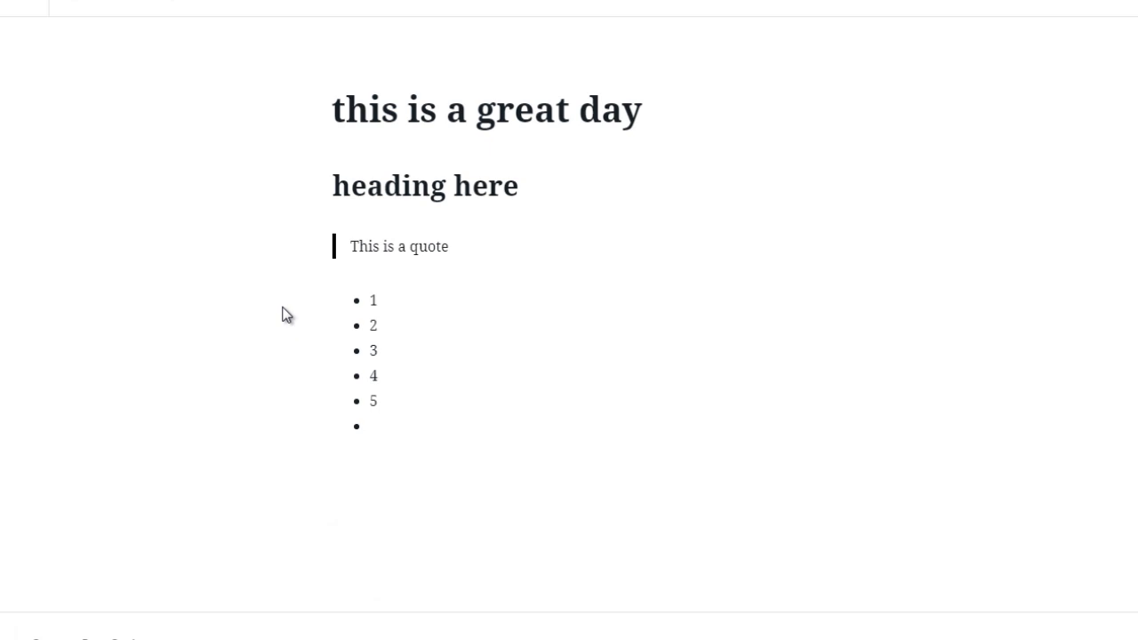
{"action": "mouse_move", "coordinate": [481, 273]}
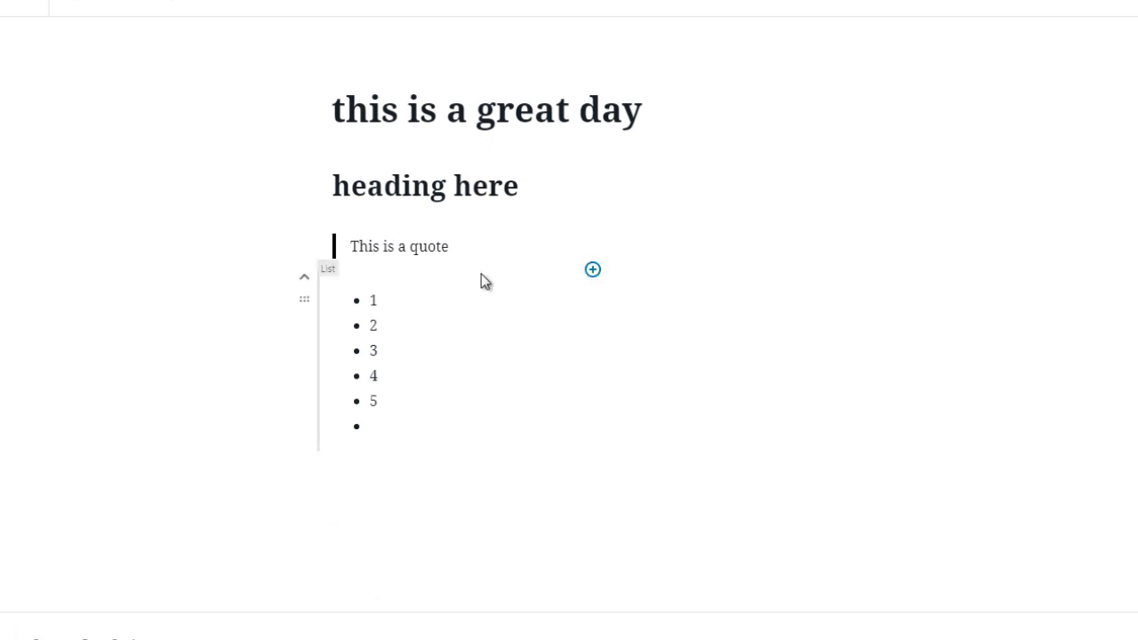
{"action": "left_click", "coordinate": [593, 273]}
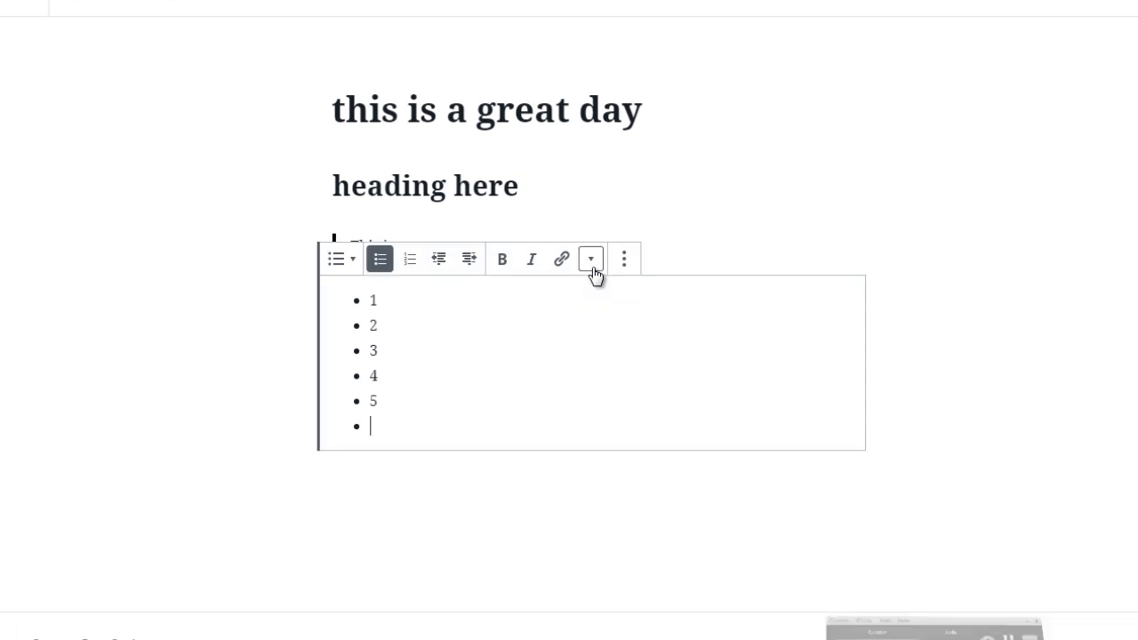
{"action": "left_click", "coordinate": [276, 326]}
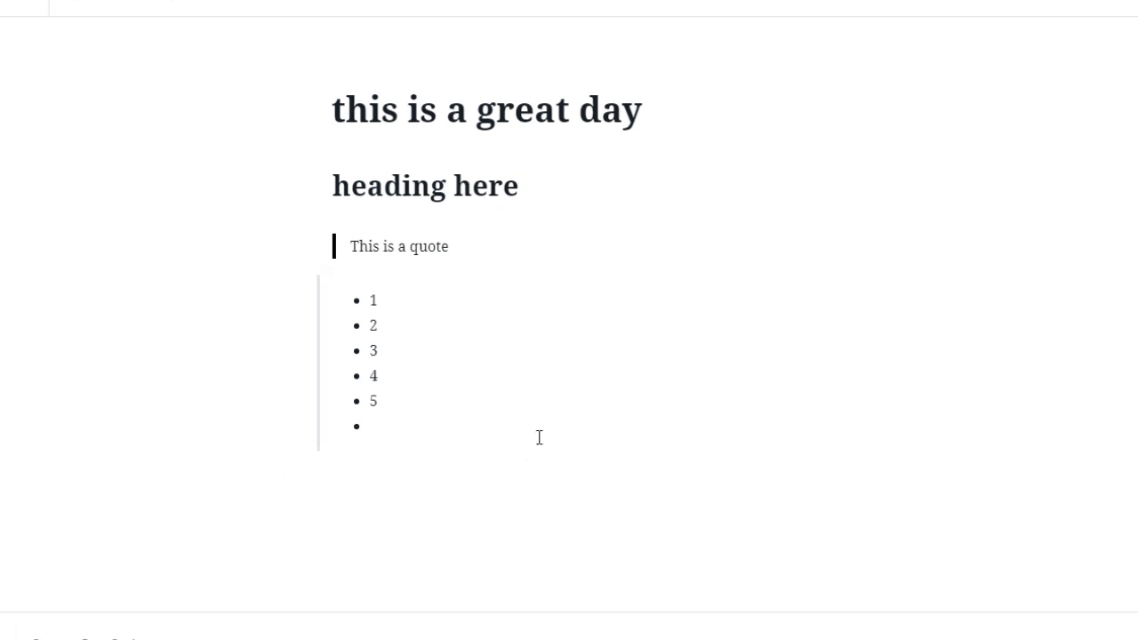
- Add an empty gallery block from the common blocks directly below the bulleted list
{"action": "left_click", "coordinate": [541, 474]}
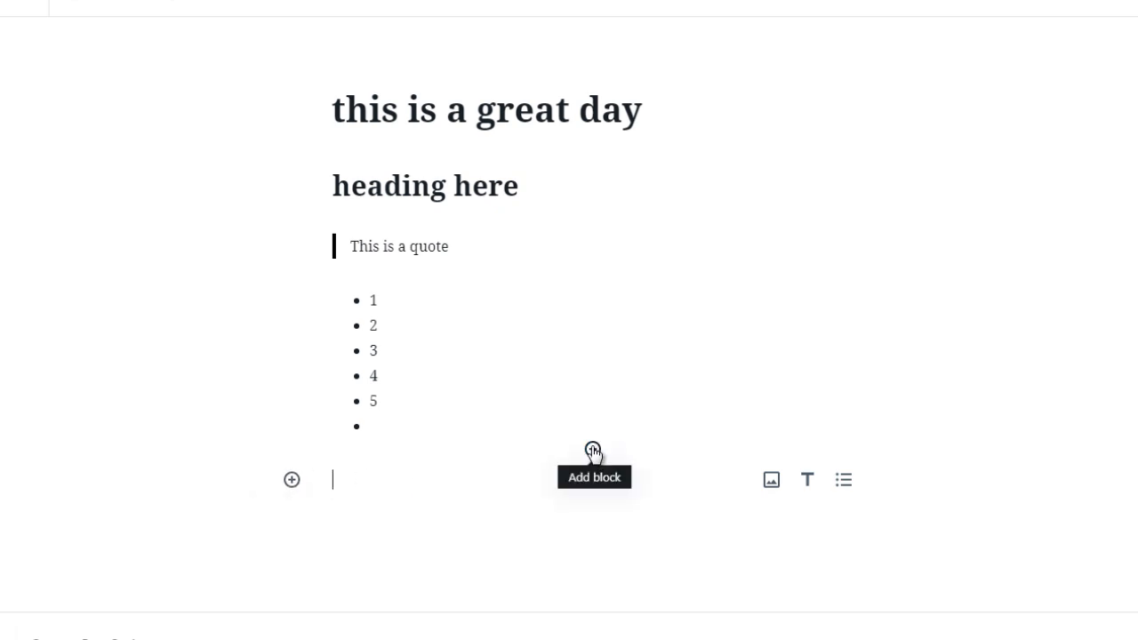
{"action": "left_click", "coordinate": [291, 481]}
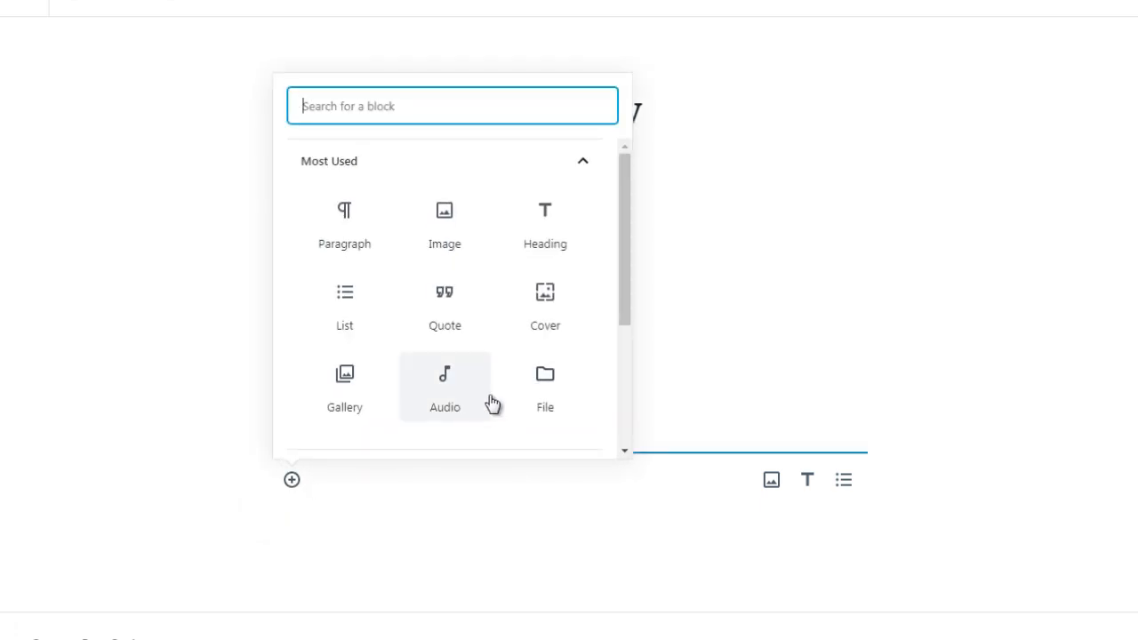
{"action": "left_click_drag", "start_coordinate": [628, 325], "coordinate": [613, 396]}
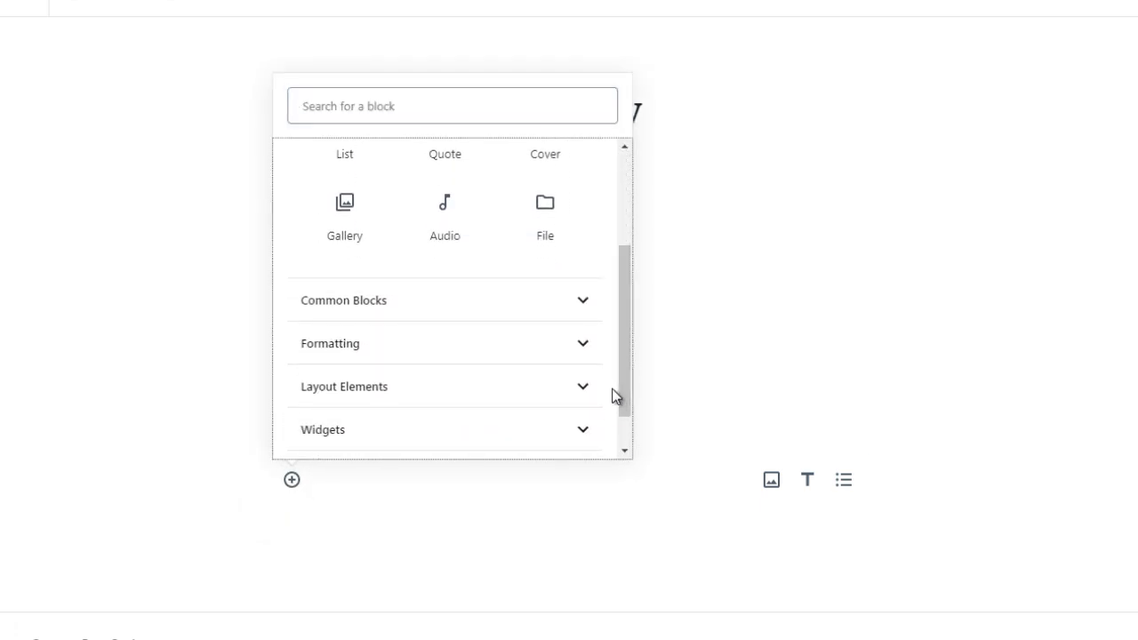
{"action": "left_click", "coordinate": [562, 309]}
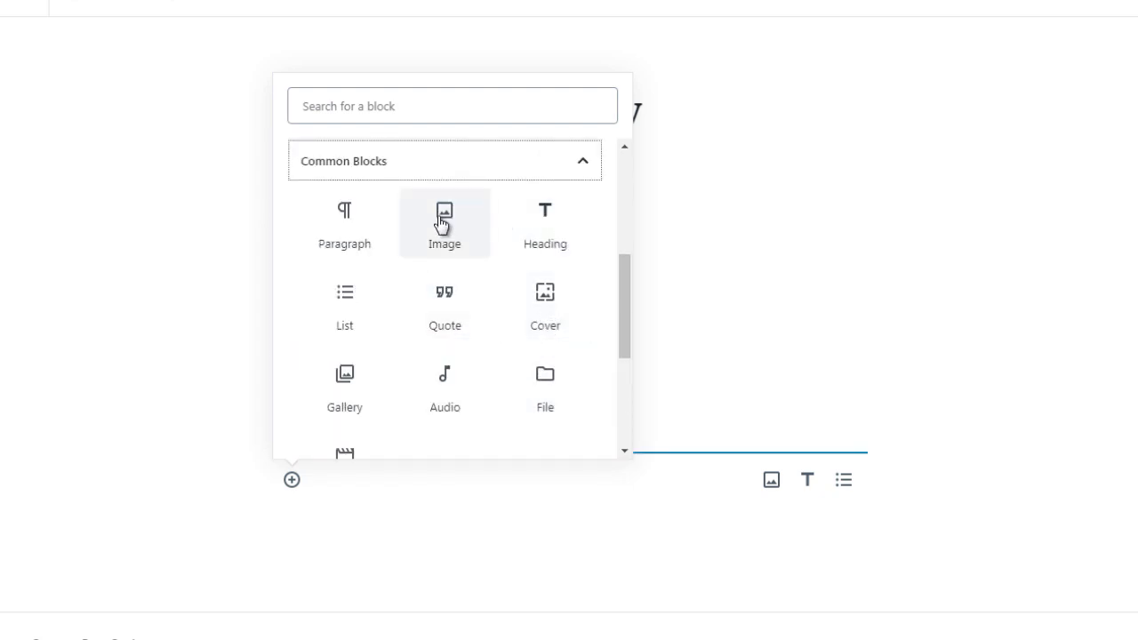
{"action": "left_click", "coordinate": [360, 398]}
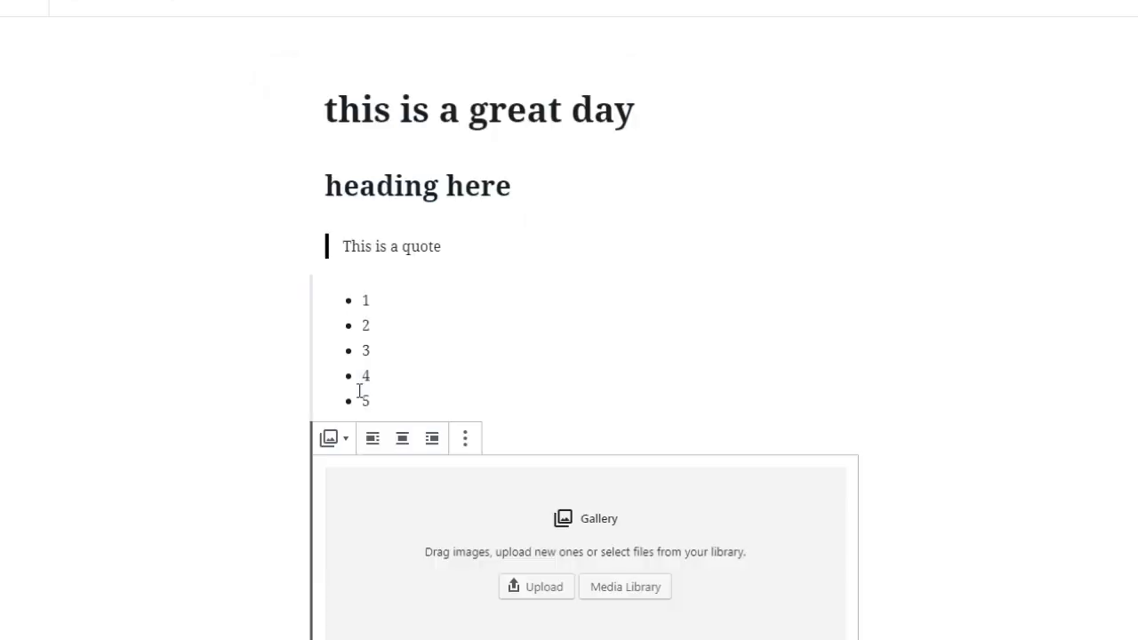
{"action": "scroll", "coordinate": [802, 392], "scroll_direction": "down", "scroll_amount": 2}
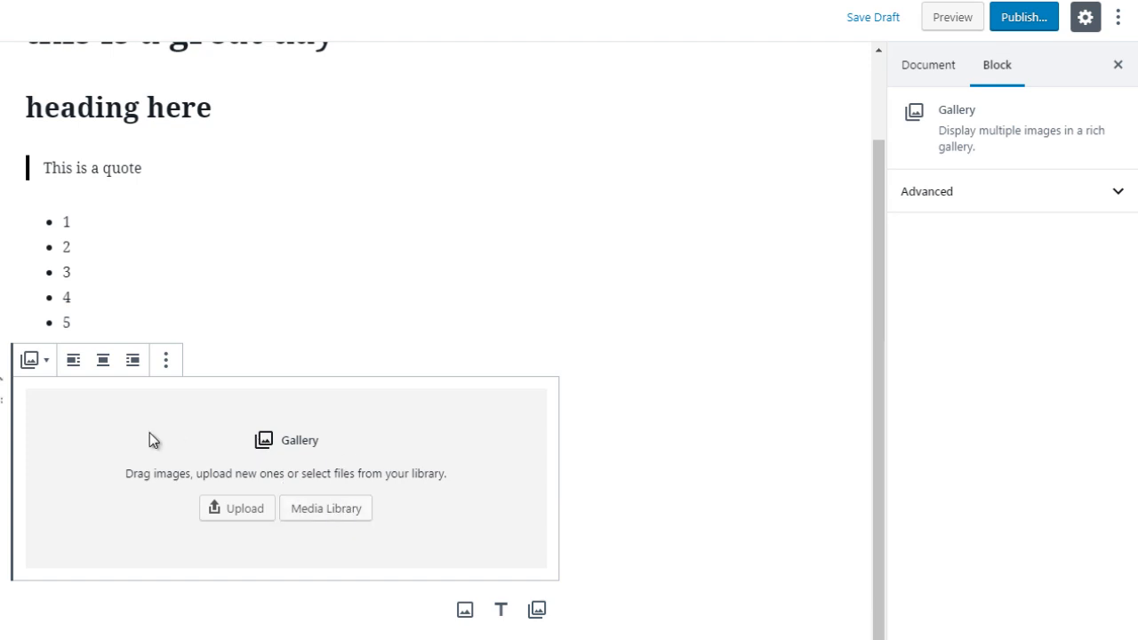
- Check which block types the gallery block can be transformed to, keeping it as a gallery
{"action": "left_click", "coordinate": [33, 366]}
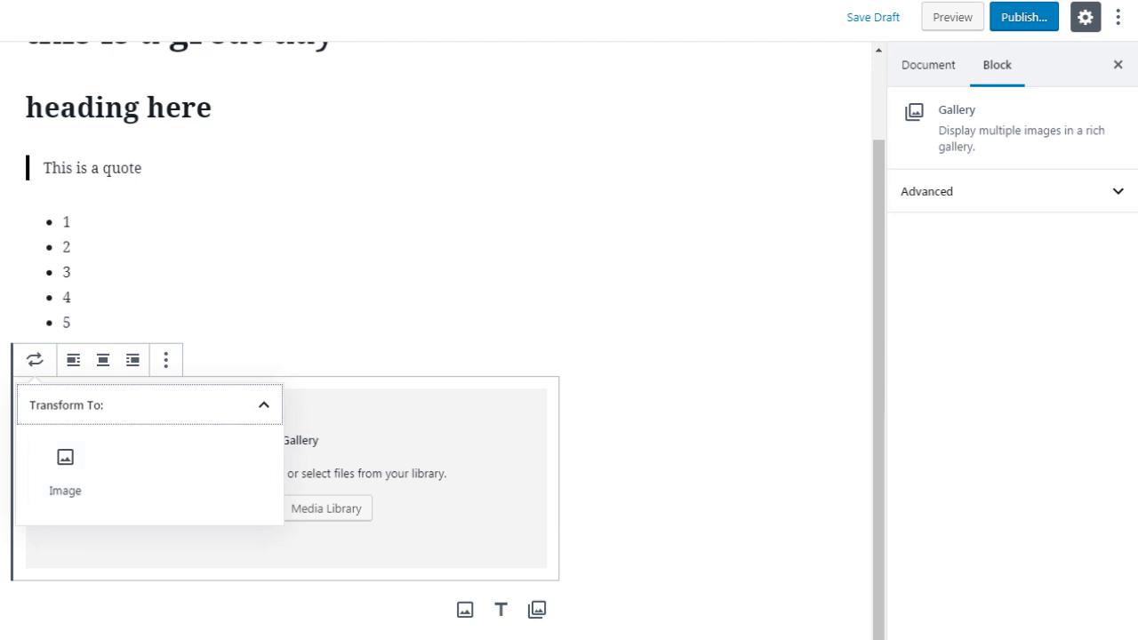
{"action": "left_click", "coordinate": [676, 418]}
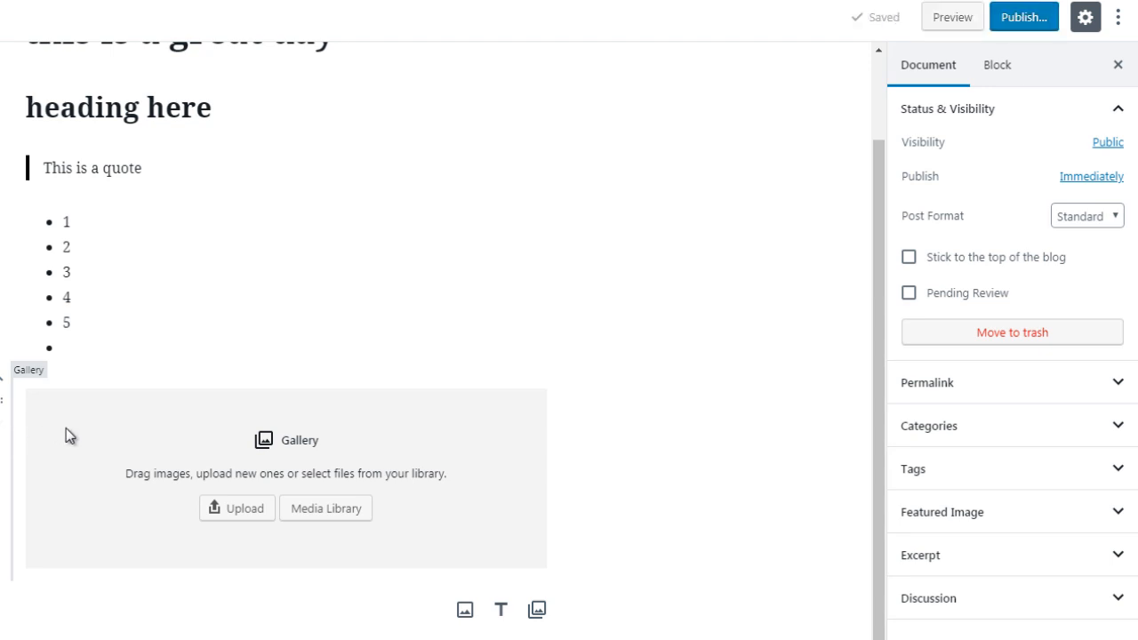
{"action": "left_click", "coordinate": [95, 427]}
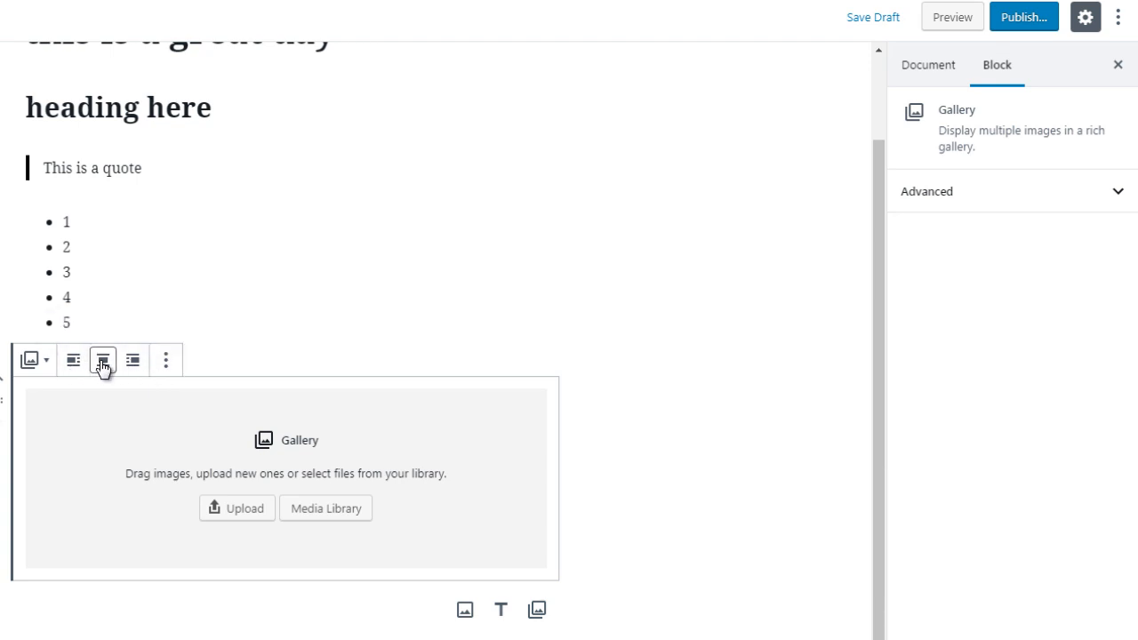
- Hide the block settings for the gallery block and show them again
{"action": "left_click", "coordinate": [166, 363]}
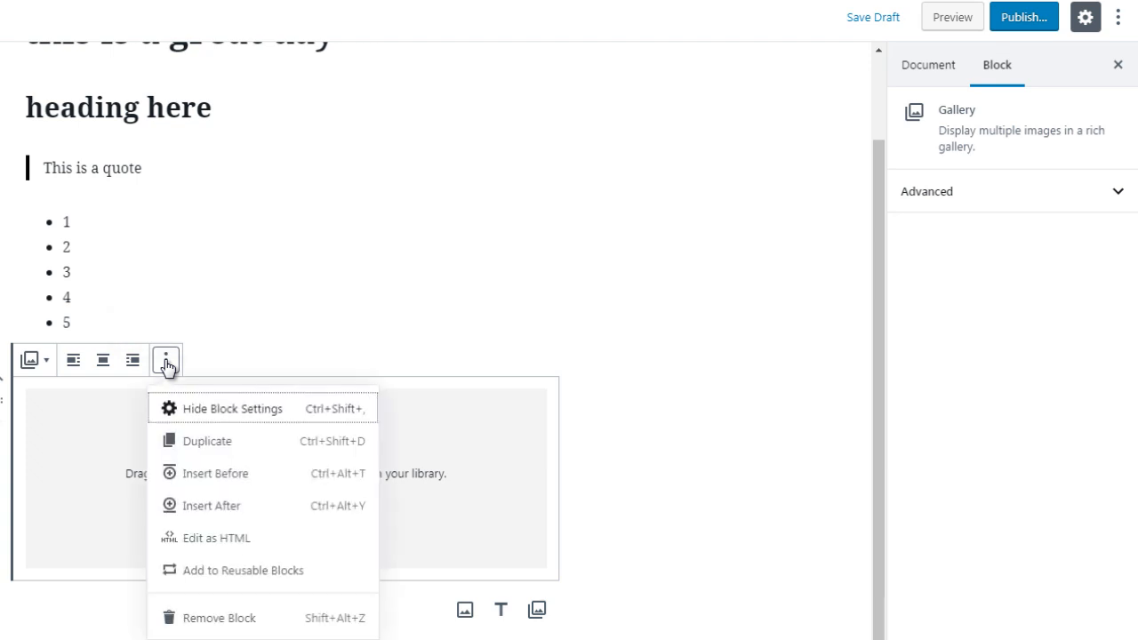
{"action": "left_click", "coordinate": [230, 415]}
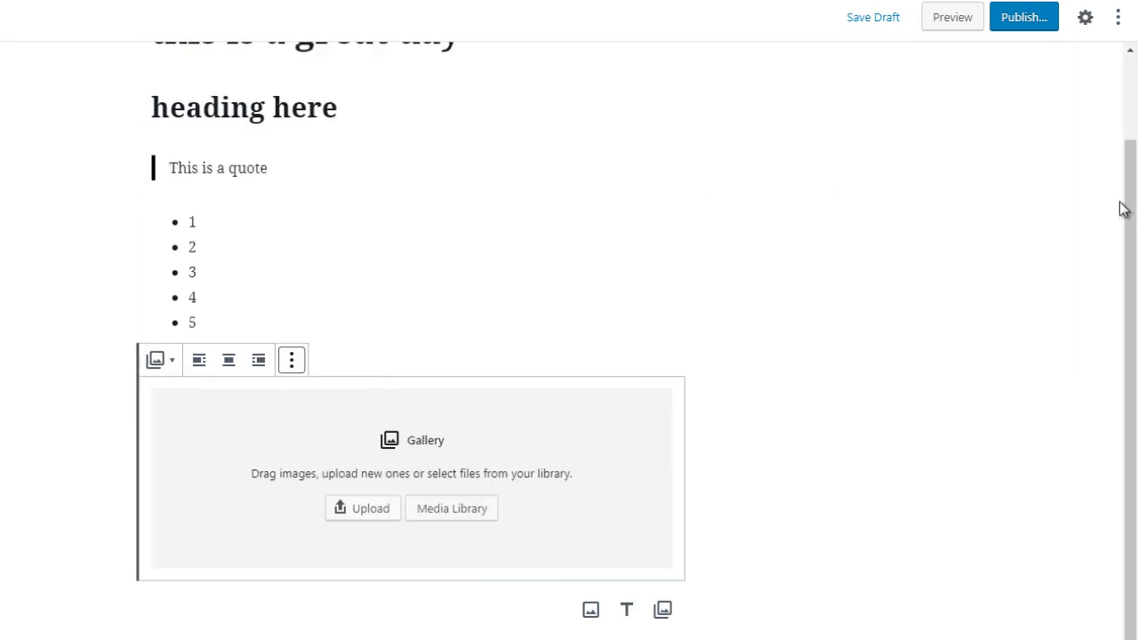
{"action": "left_click_drag", "start_coordinate": [1130, 214], "coordinate": [1135, 108]}
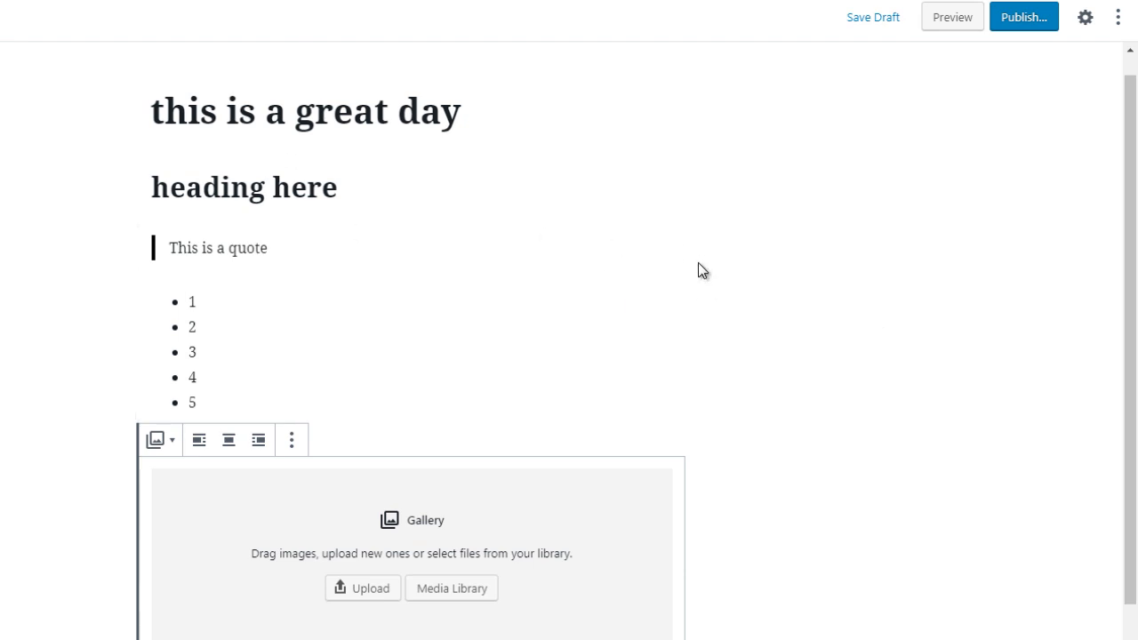
{"action": "left_click_drag", "start_coordinate": [1137, 226], "coordinate": [1137, 240]}
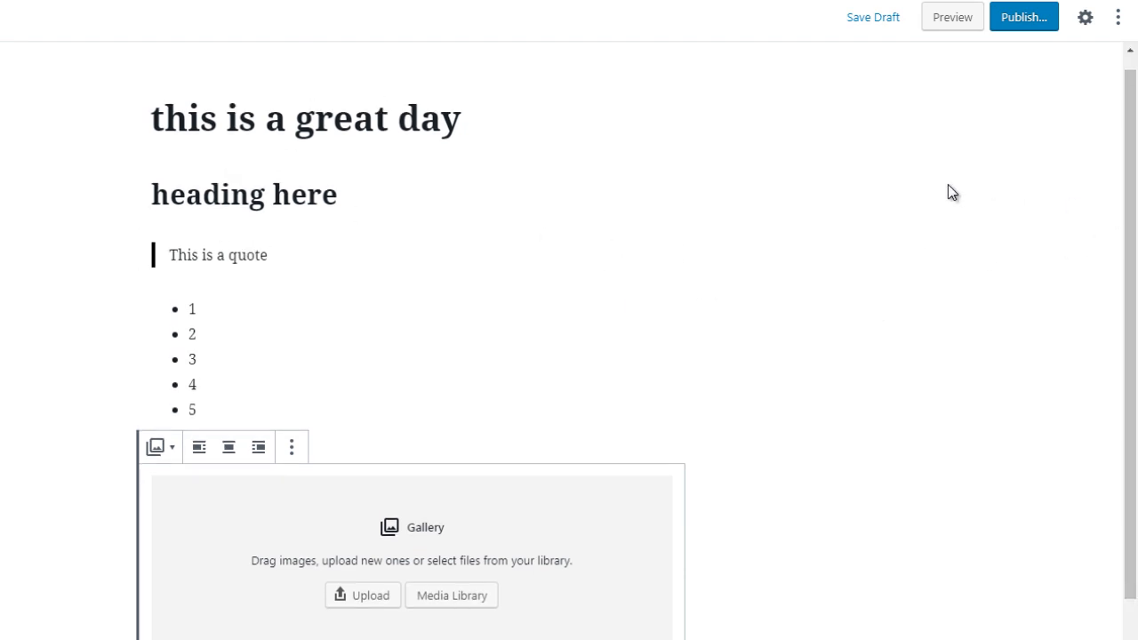
{"action": "left_click", "coordinate": [294, 454]}
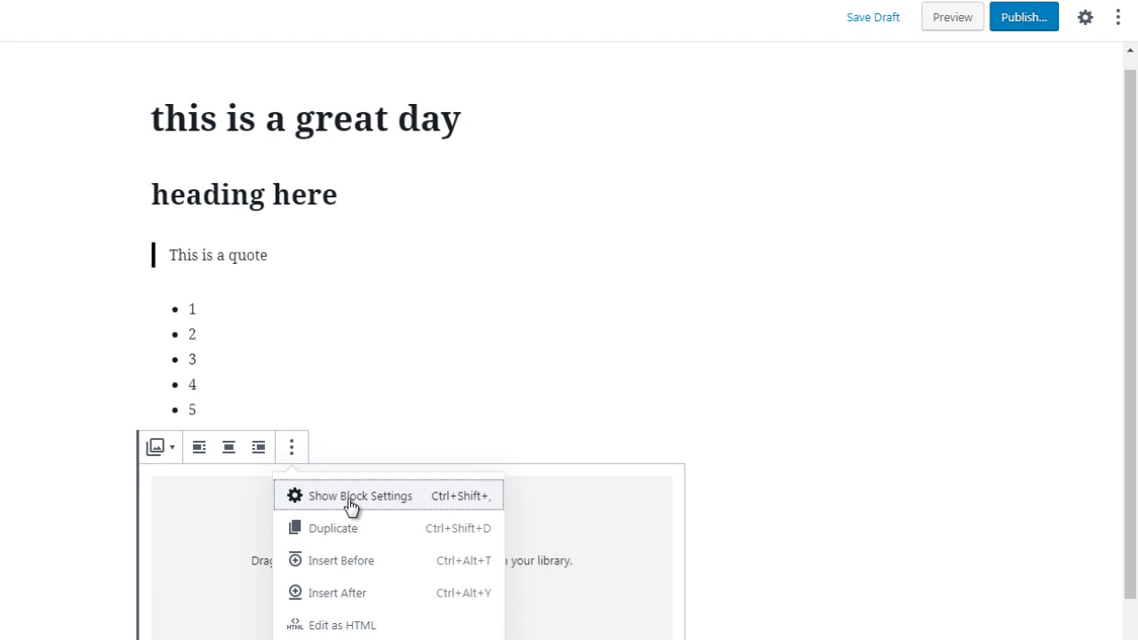
{"action": "left_click", "coordinate": [352, 504]}
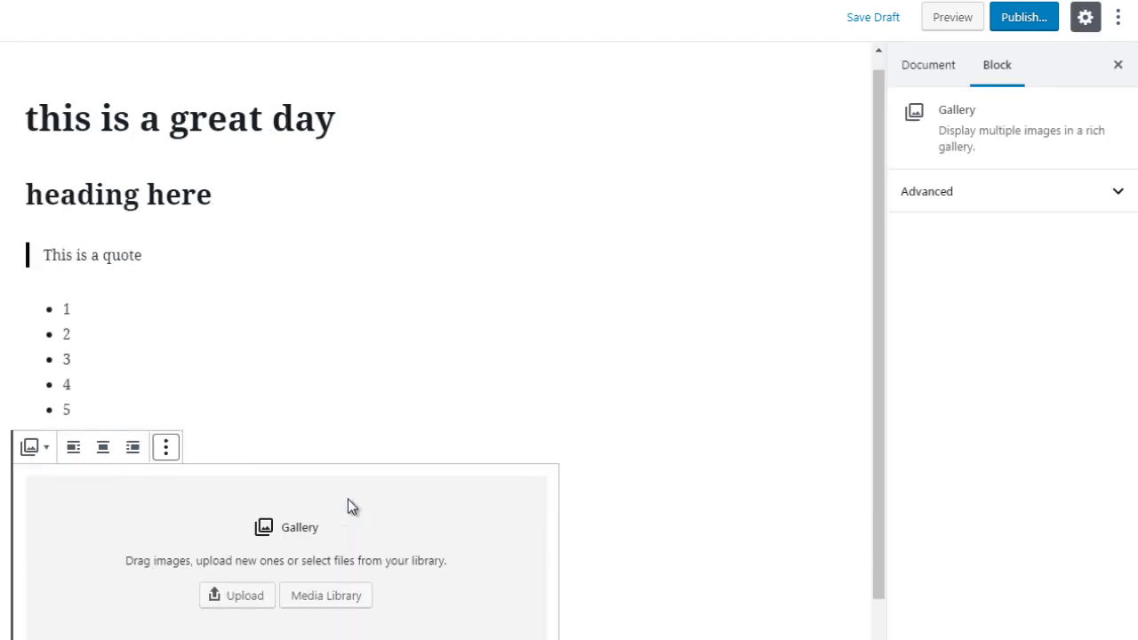
- Duplicate the gallery block and remove the duplicate
{"action": "left_click", "coordinate": [166, 454]}
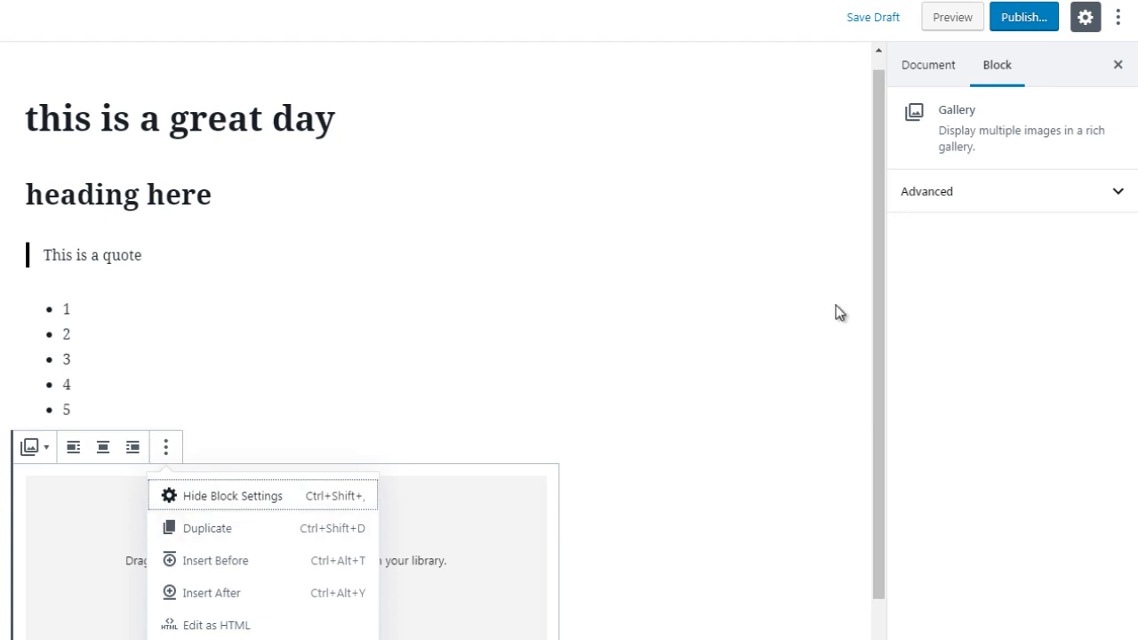
{"action": "scroll", "coordinate": [883, 369], "scroll_direction": "down", "scroll_amount": 1}
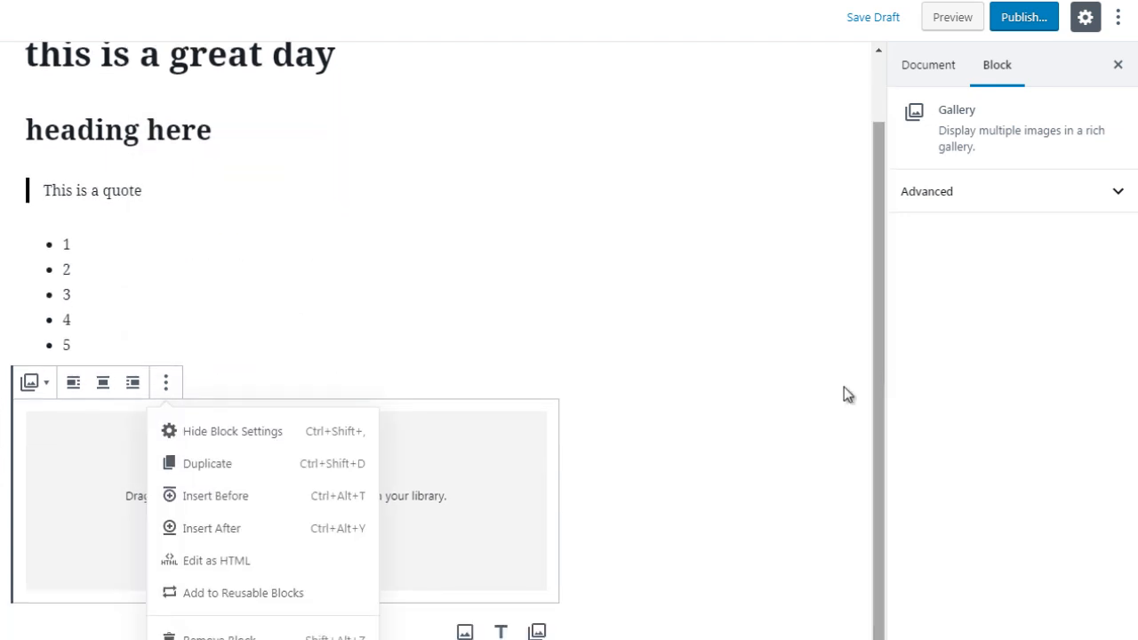
{"action": "left_click", "coordinate": [629, 393]}
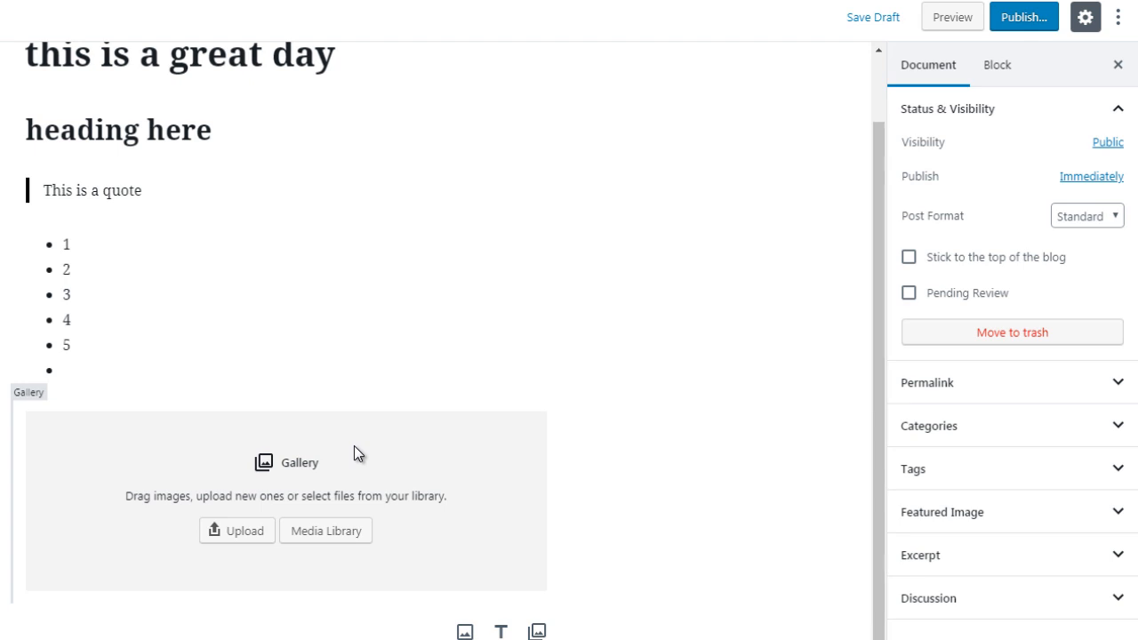
{"action": "left_click", "coordinate": [144, 434]}
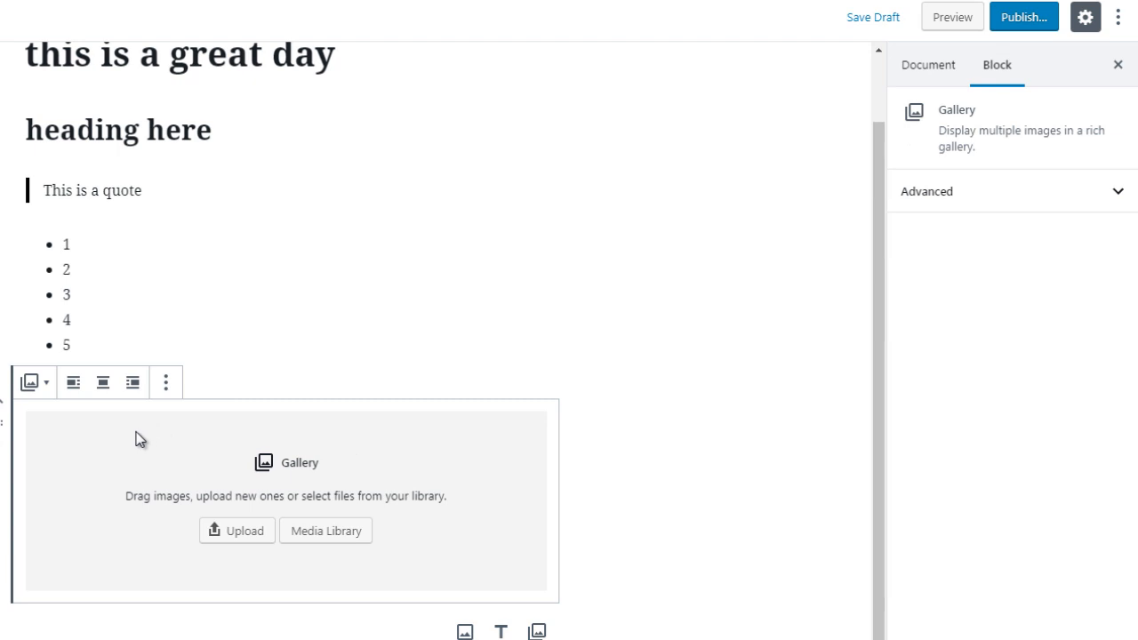
{"action": "left_click", "coordinate": [167, 384]}
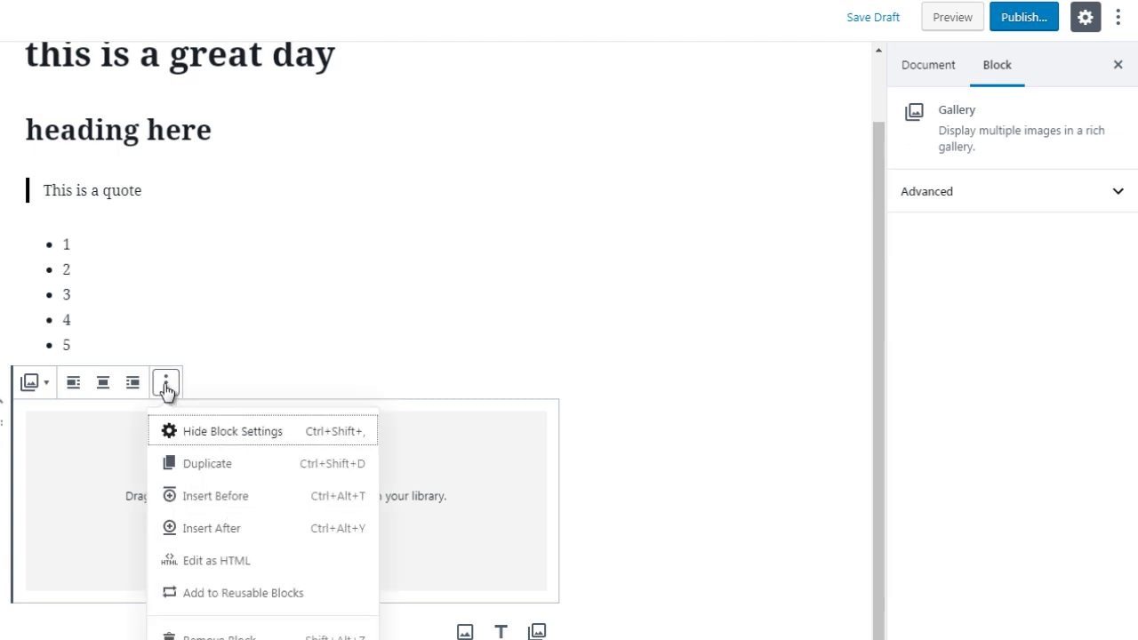
{"action": "left_click", "coordinate": [229, 468]}
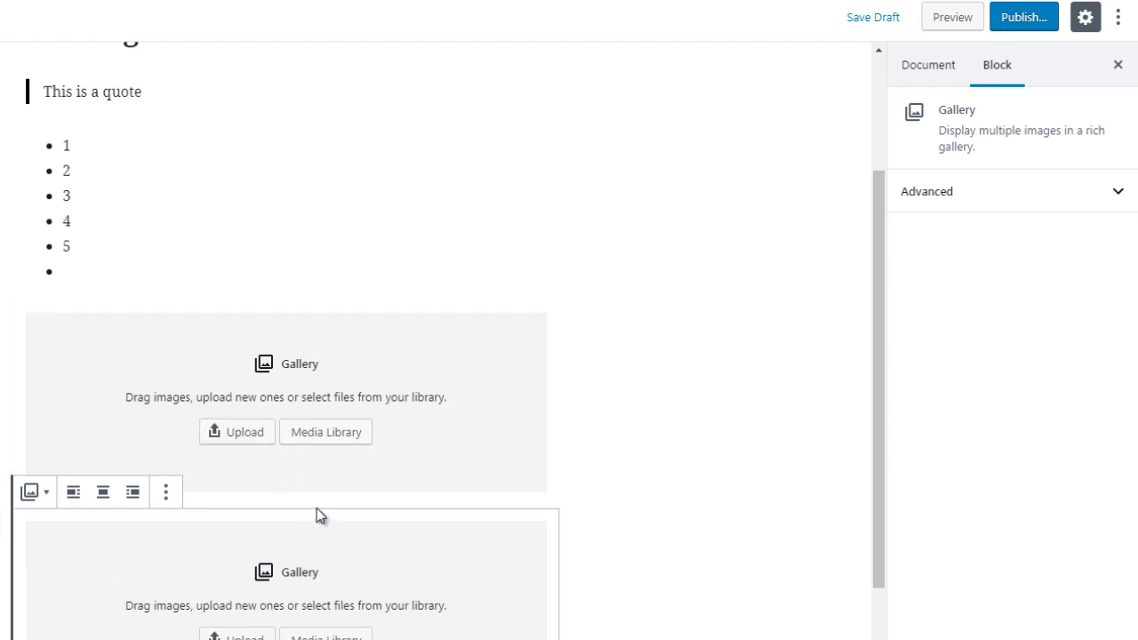
{"action": "left_click", "coordinate": [169, 502]}
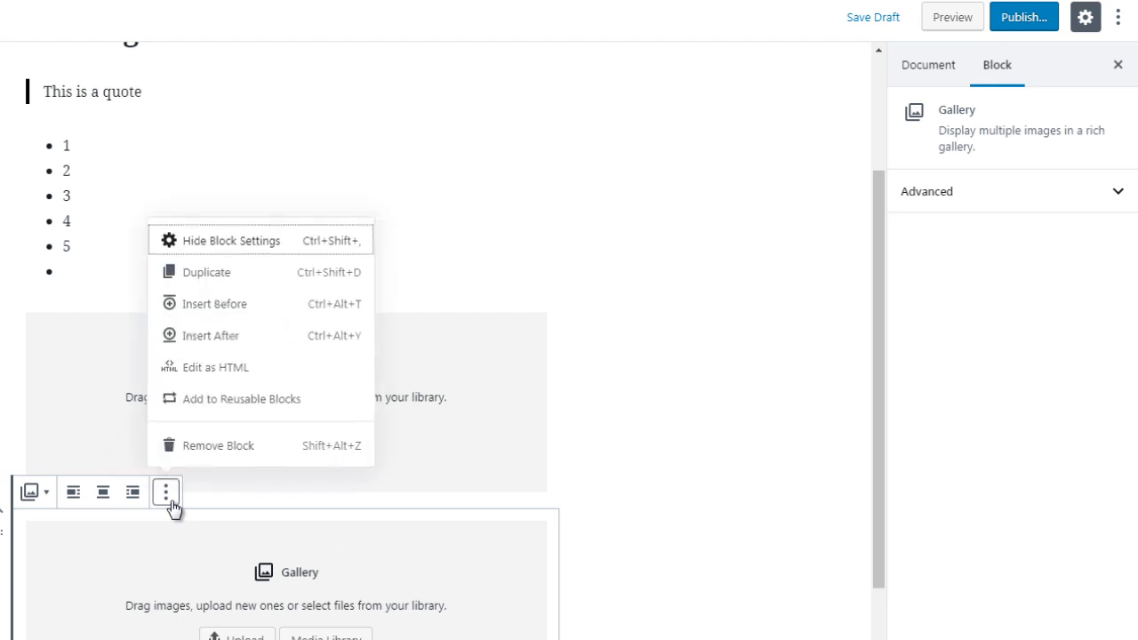
{"action": "left_click", "coordinate": [215, 447]}
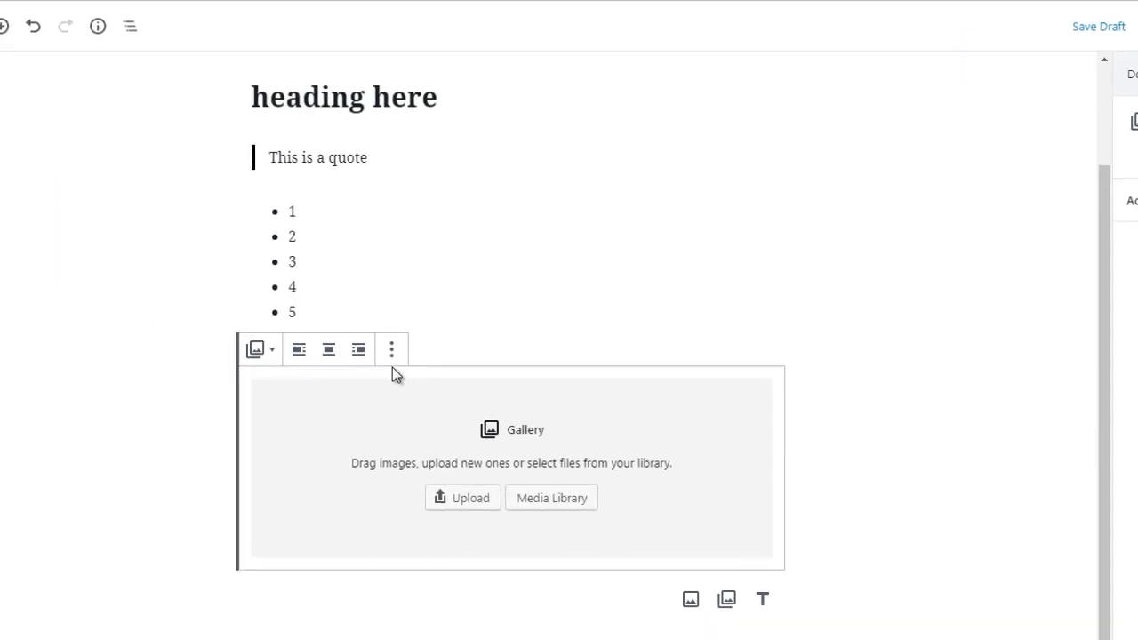
- Insert an empty block before the gallery block, between the list and the gallery
{"action": "left_click", "coordinate": [165, 340]}
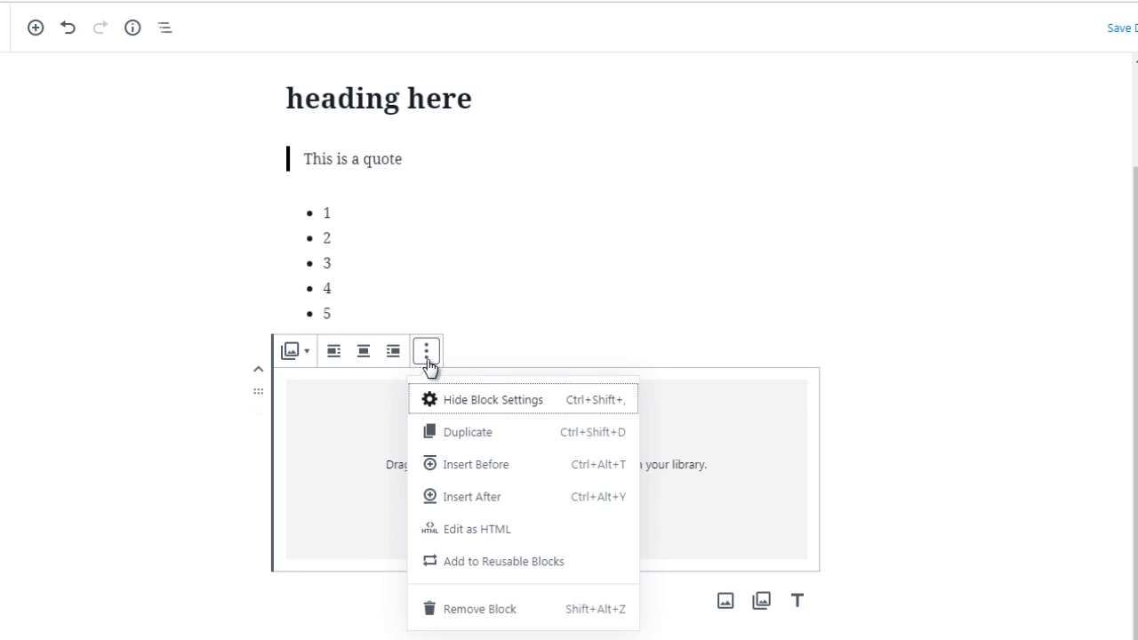
{"action": "left_click", "coordinate": [453, 465]}
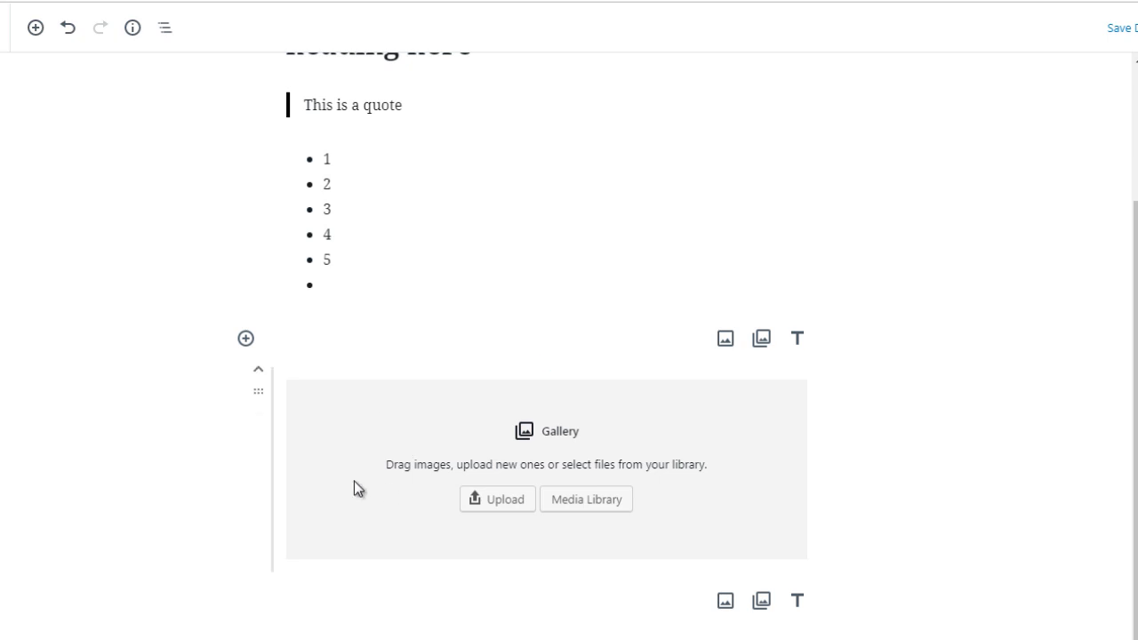
{"action": "left_click", "coordinate": [174, 459]}
{"action": "mouse_move", "coordinate": [498, 371]}
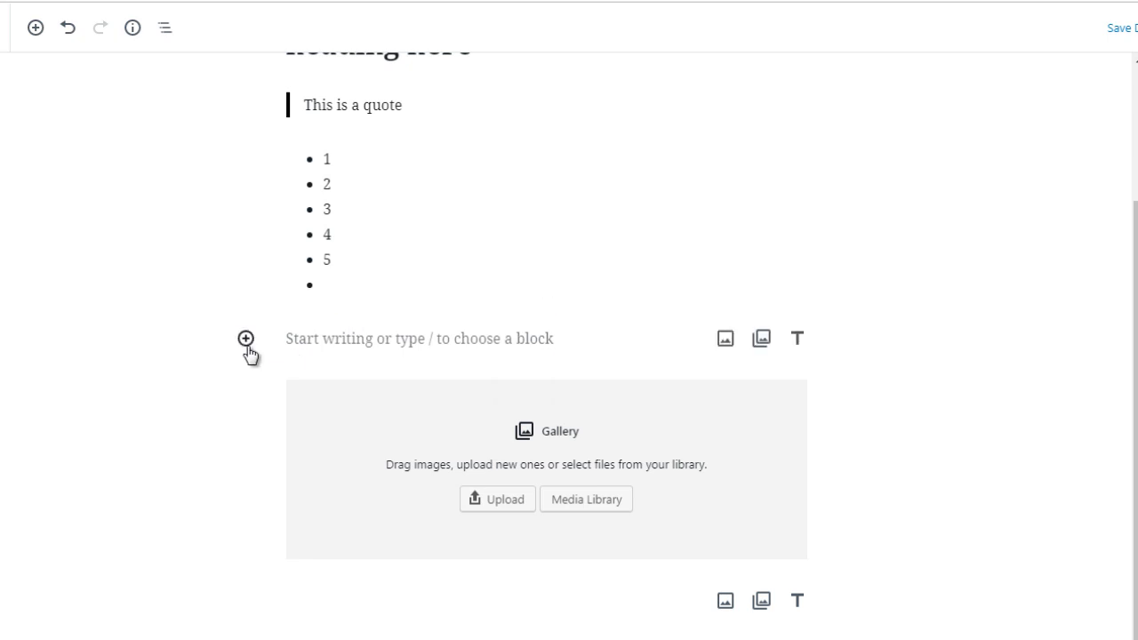
- Examine the gallery block's further options and the formatting controls of the list and quote blocks
{"action": "left_click", "coordinate": [414, 404]}
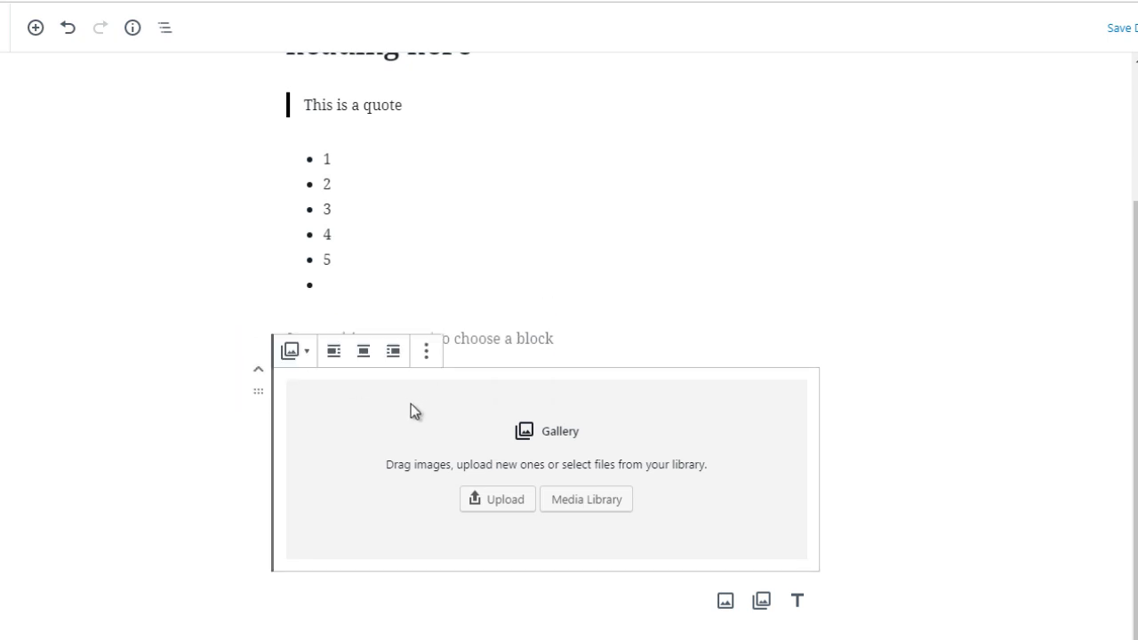
{"action": "left_click", "coordinate": [425, 353]}
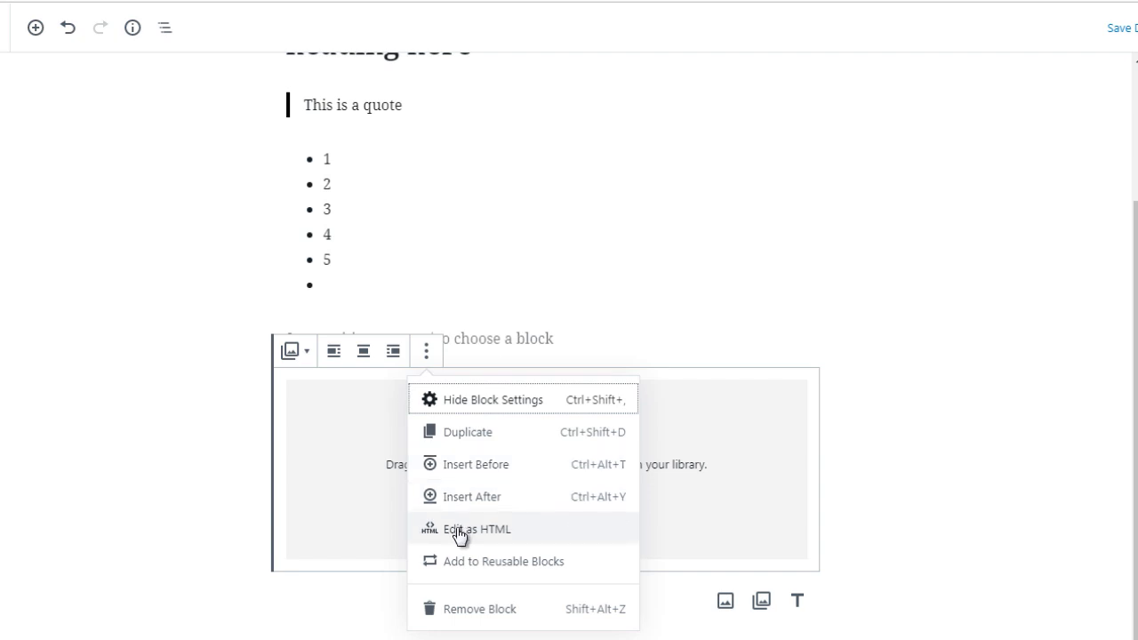
{"action": "left_click", "coordinate": [192, 350]}
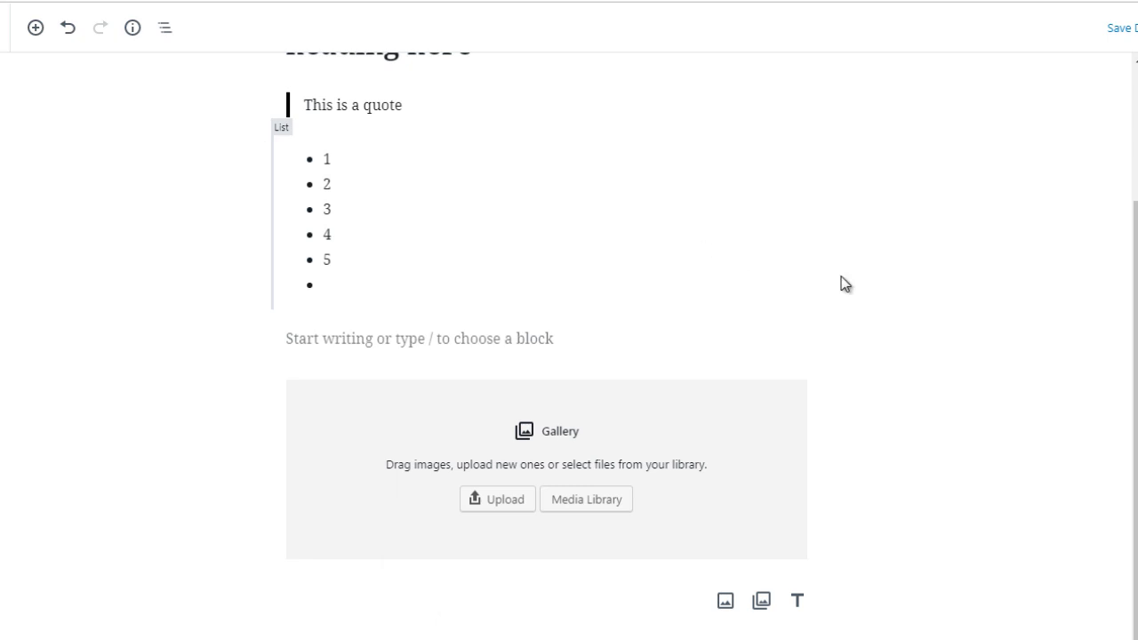
{"action": "scroll", "coordinate": [713, 338], "scroll_direction": "up", "scroll_amount": 1}
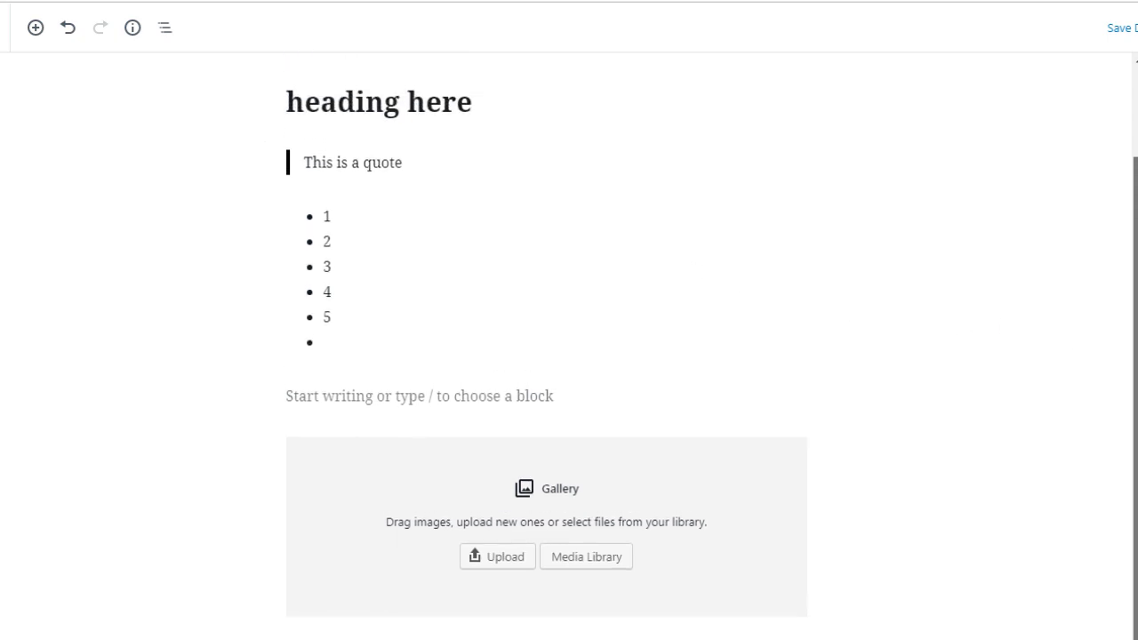
{"action": "left_click", "coordinate": [368, 285]}
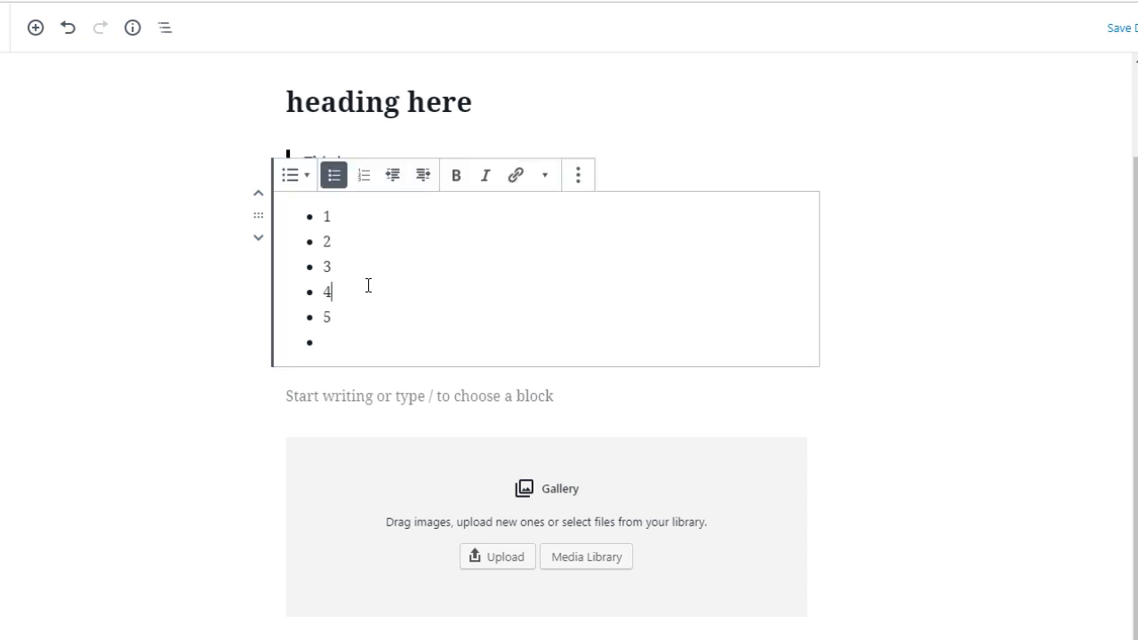
{"action": "left_click", "coordinate": [228, 364]}
{"action": "left_click", "coordinate": [364, 165]}
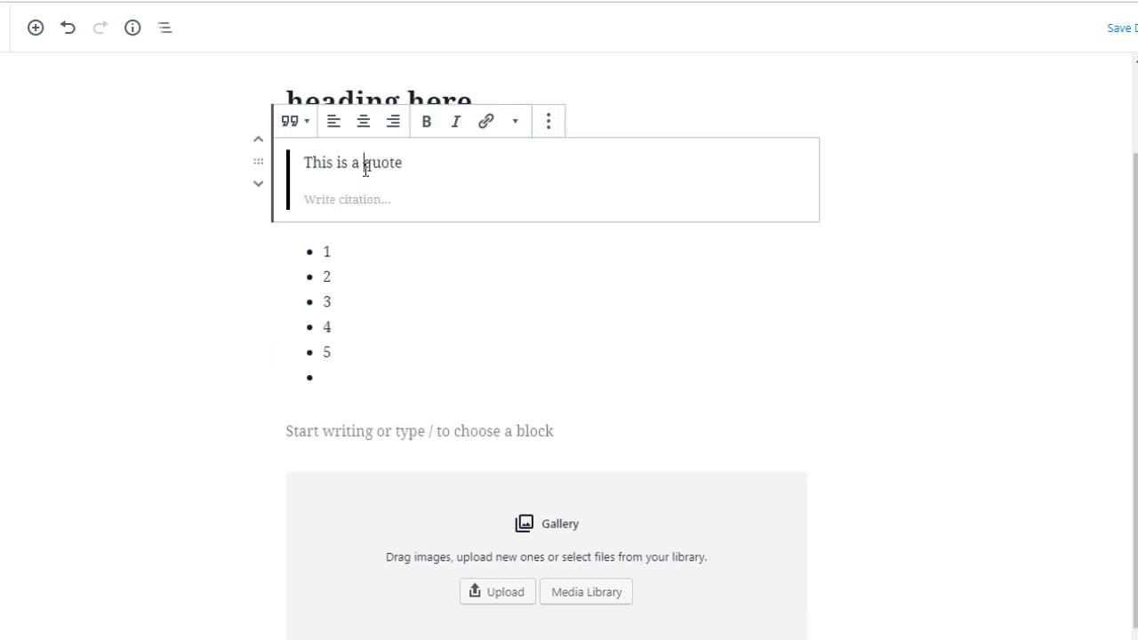
- Insert a paragraph block between the quote and the list with the text "this is a paragraph"
{"action": "left_click", "coordinate": [209, 309]}
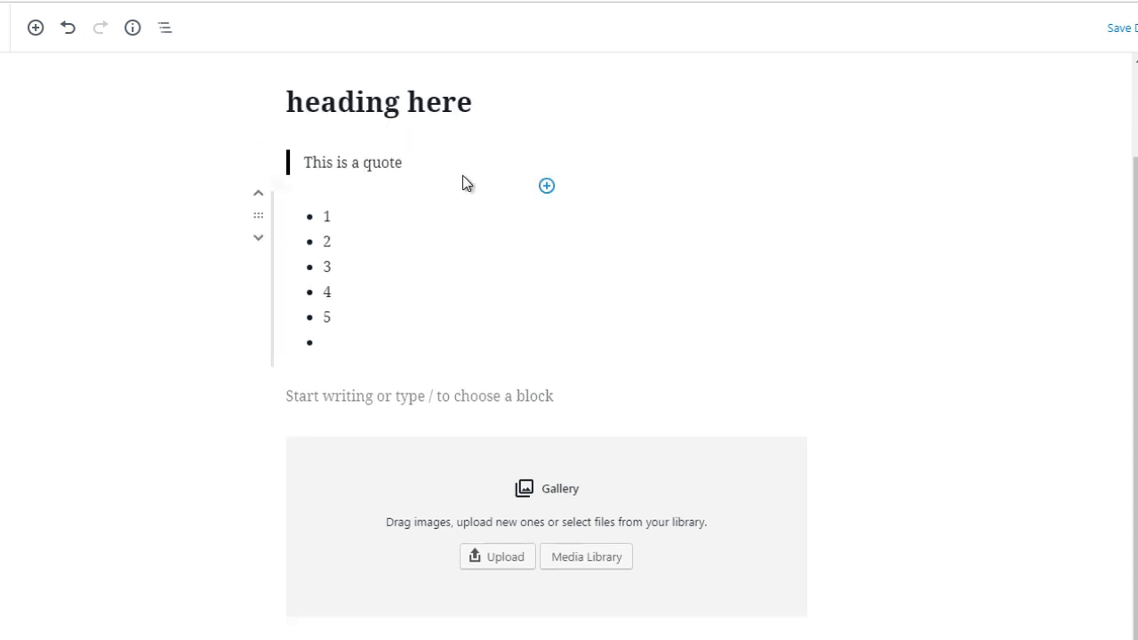
{"action": "left_click", "coordinate": [547, 187]}
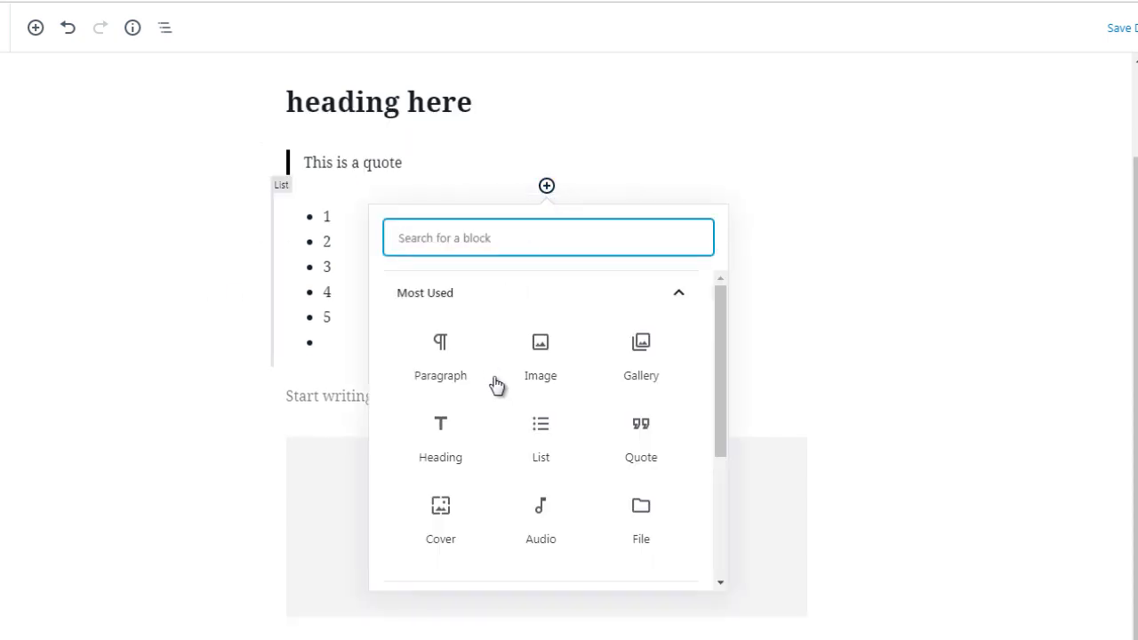
{"action": "left_click", "coordinate": [440, 358]}
{"action": "left_click", "coordinate": [439, 353]}
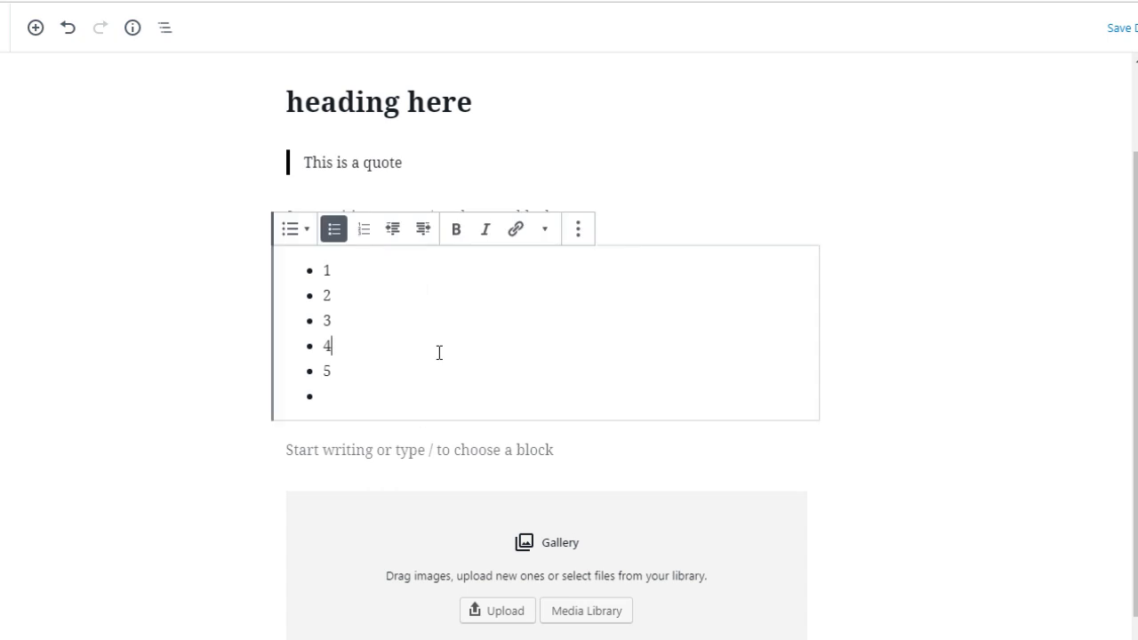
{"action": "left_click", "coordinate": [344, 216]}
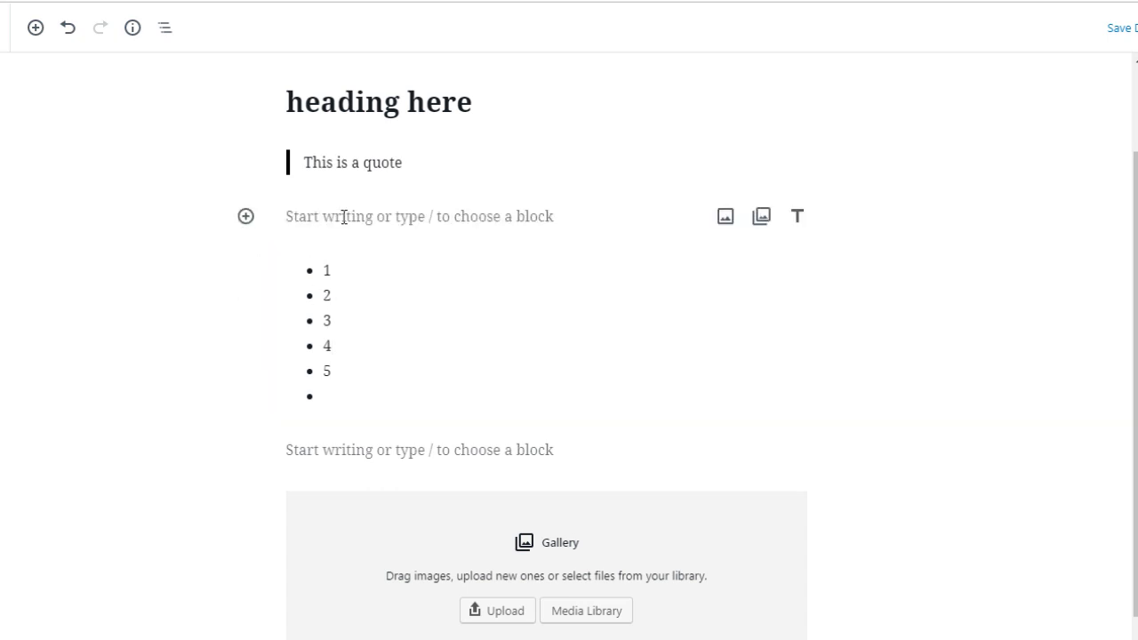
{"action": "type", "text": "this is a"}
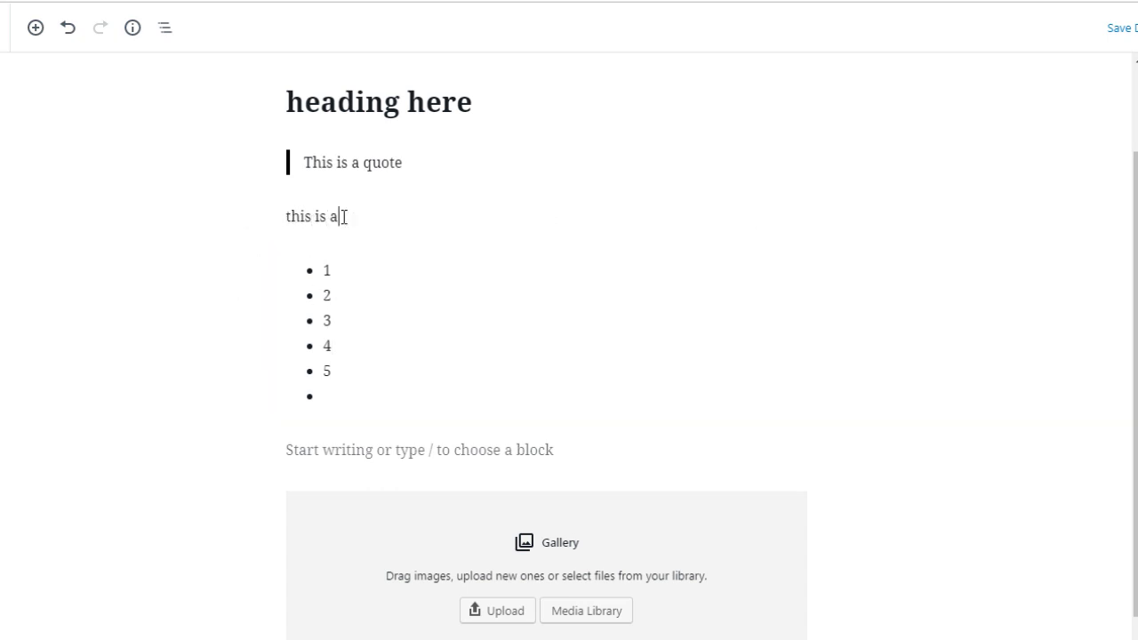
{"action": "type", "text": " paragraph"}
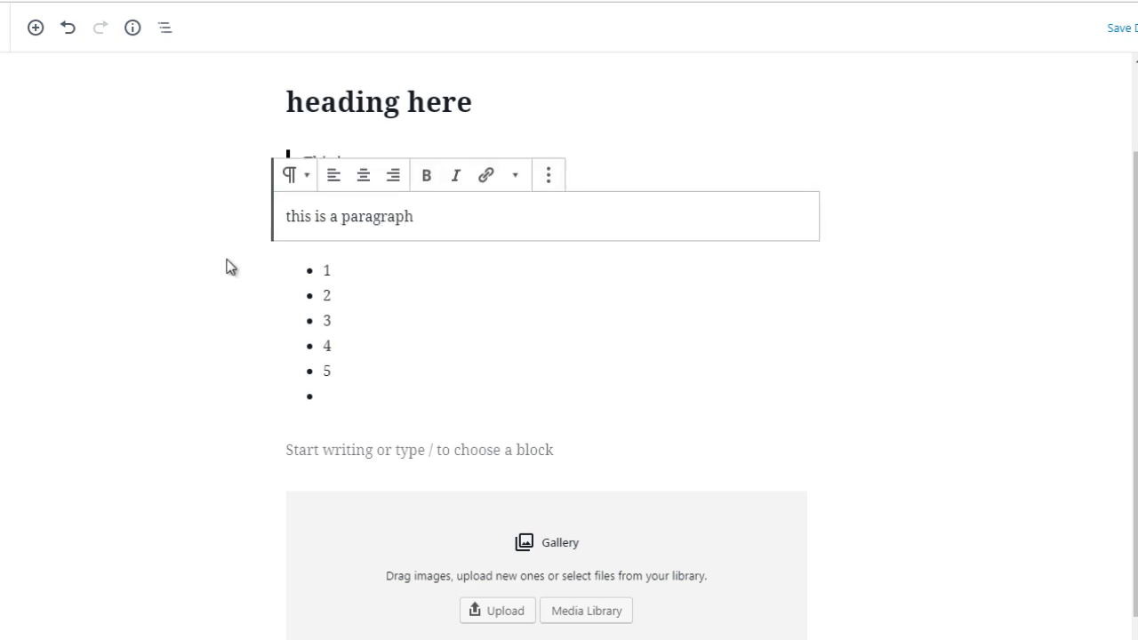
{"action": "left_click", "coordinate": [235, 269]}
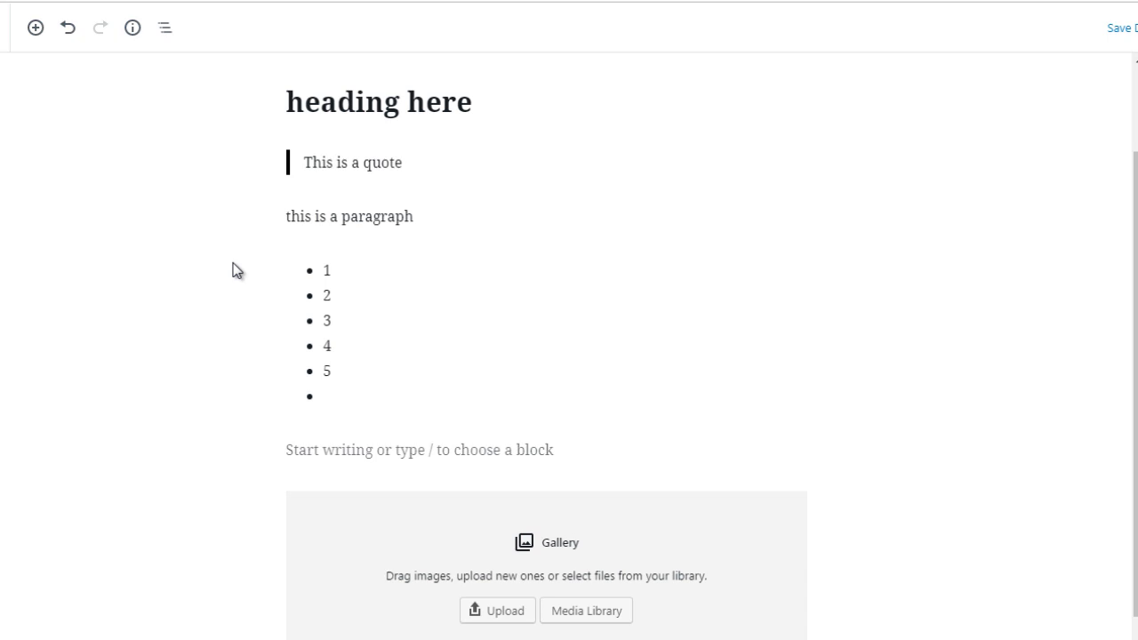
- Switch the "this is a paragraph" block to HTML editing to view its code
{"action": "left_click", "coordinate": [318, 218]}
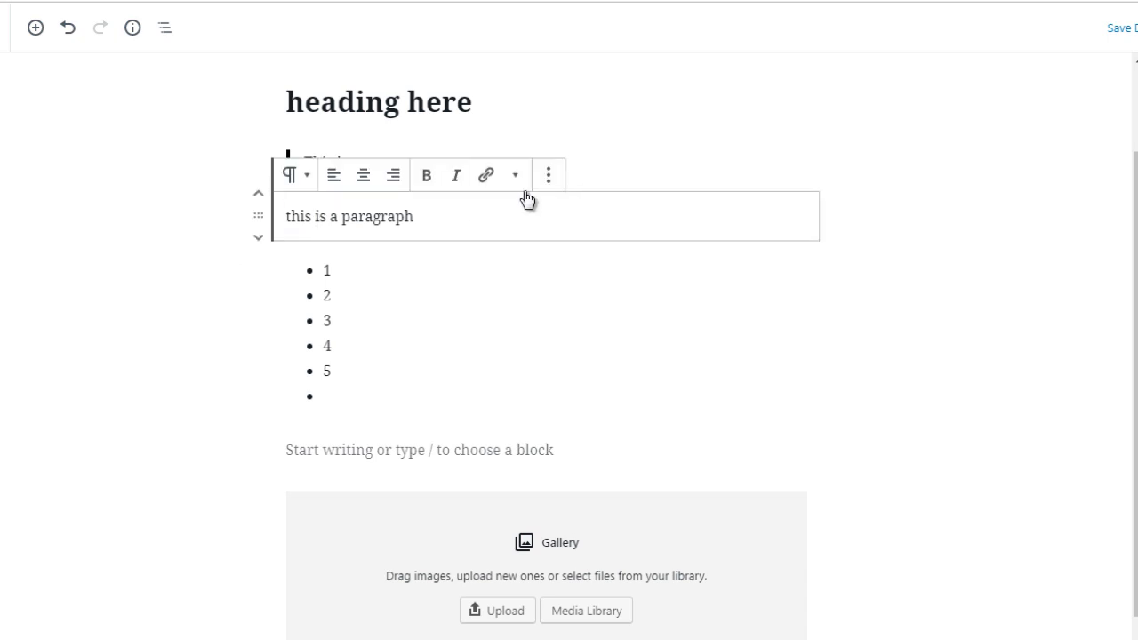
{"action": "left_click", "coordinate": [549, 179]}
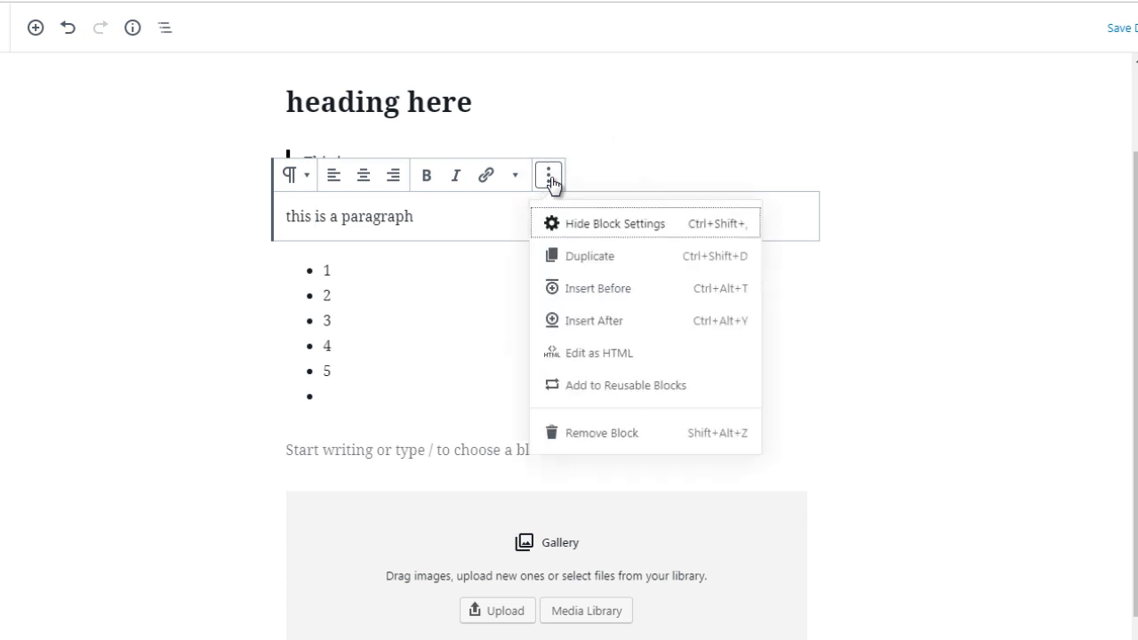
{"action": "left_click", "coordinate": [584, 355]}
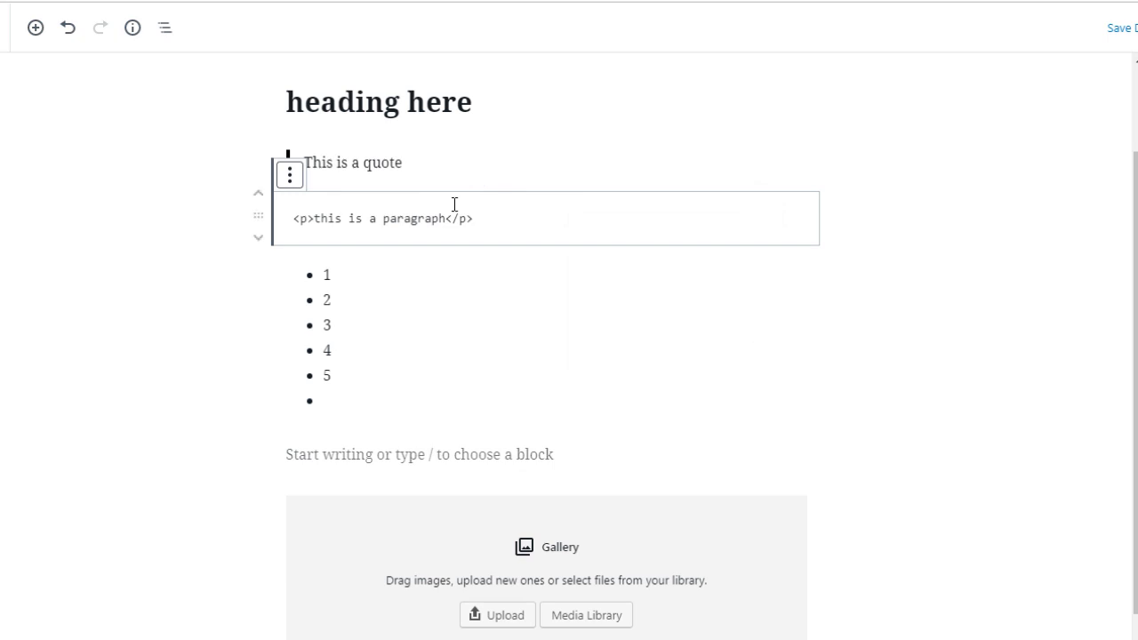
- Add the paragraph block to the reusable blocks and save it under the name Template1
{"action": "left_click", "coordinate": [293, 182]}
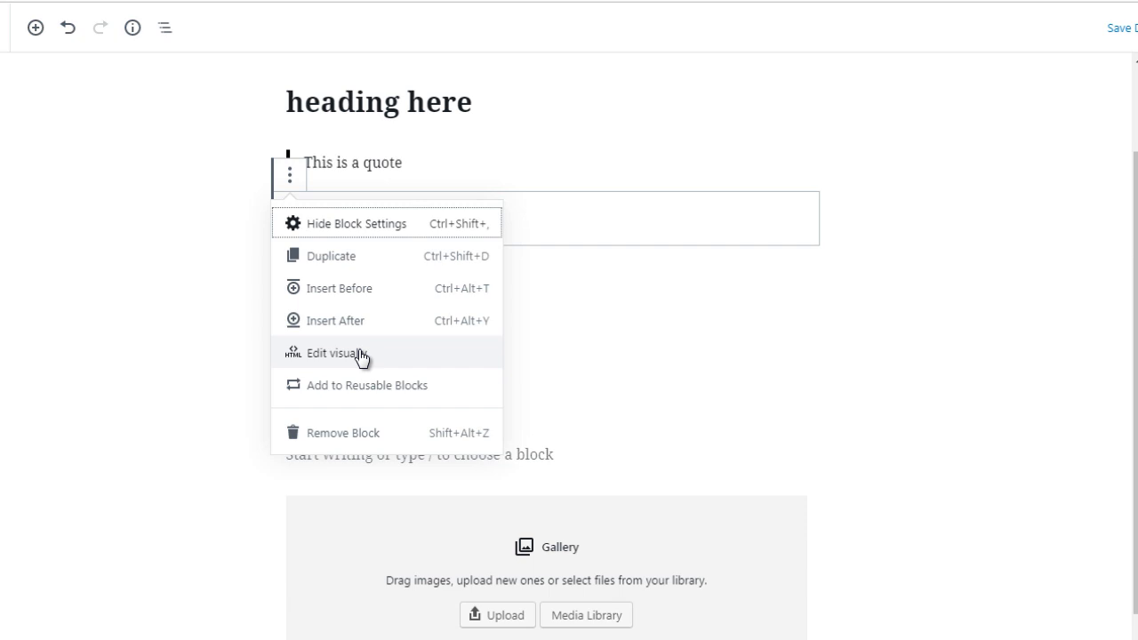
{"action": "left_click", "coordinate": [309, 388]}
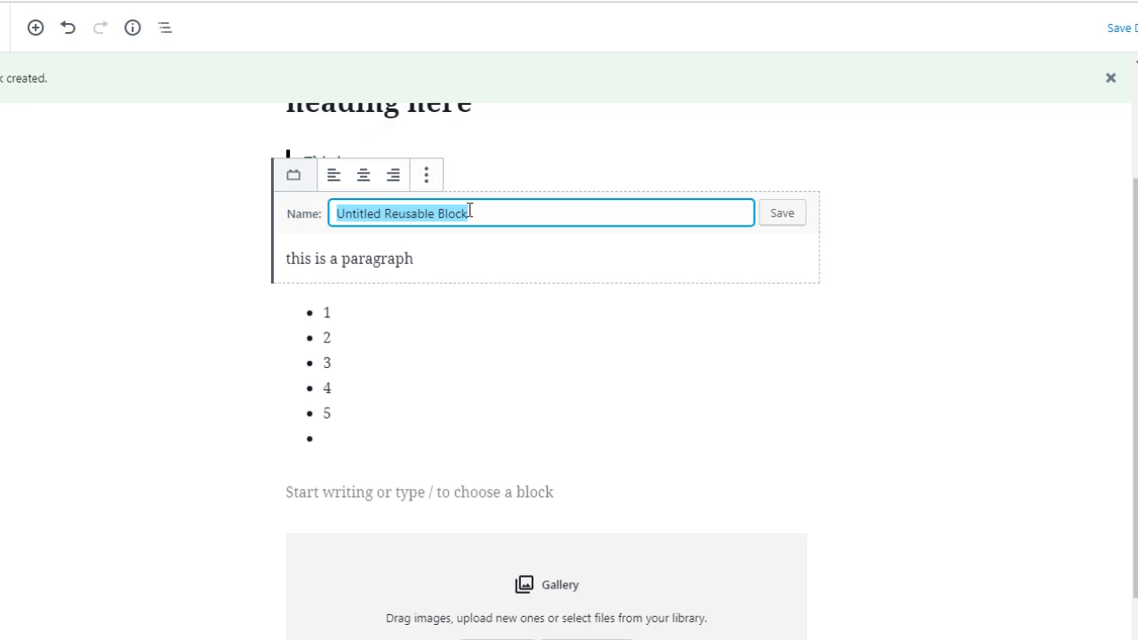
{"action": "type", "text": "Template1"}
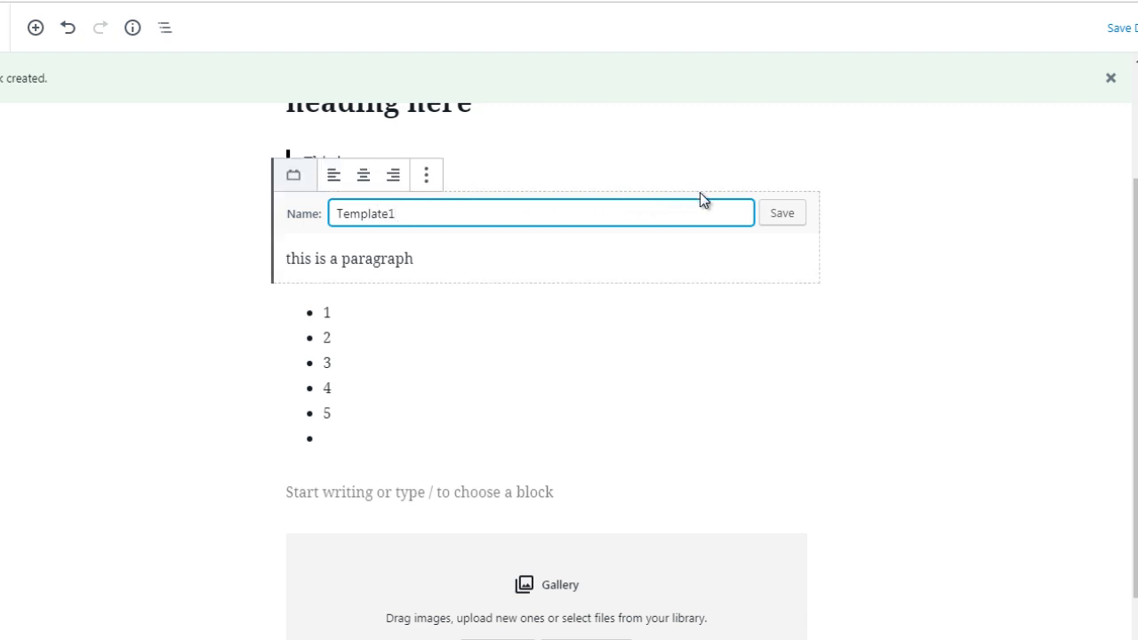
{"action": "left_click", "coordinate": [782, 213]}
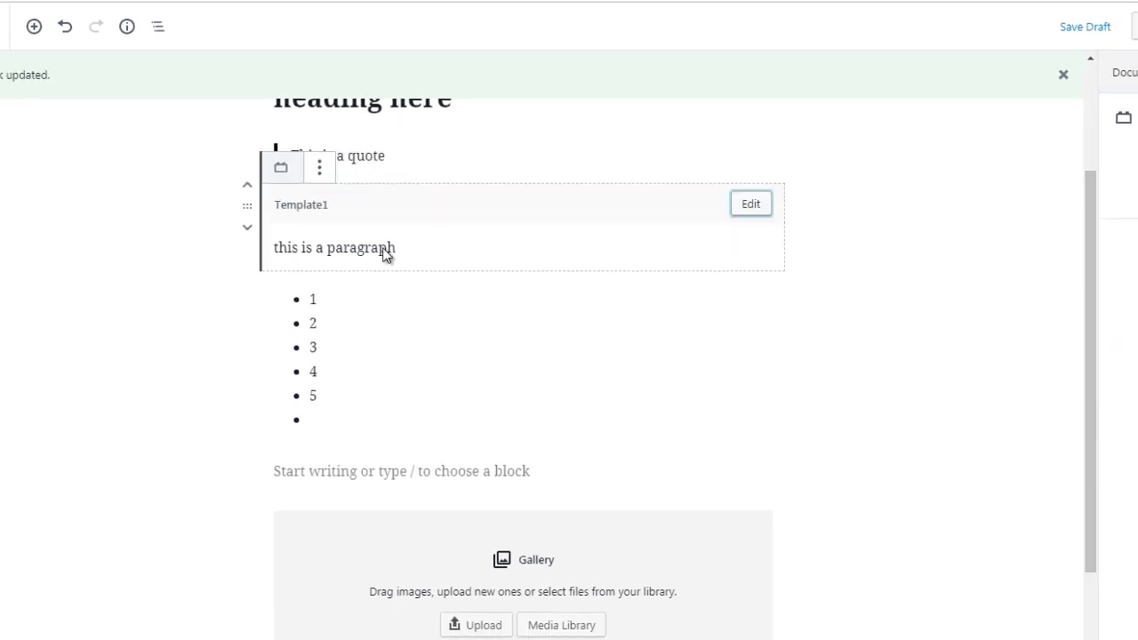
{"action": "left_click", "coordinate": [169, 234]}
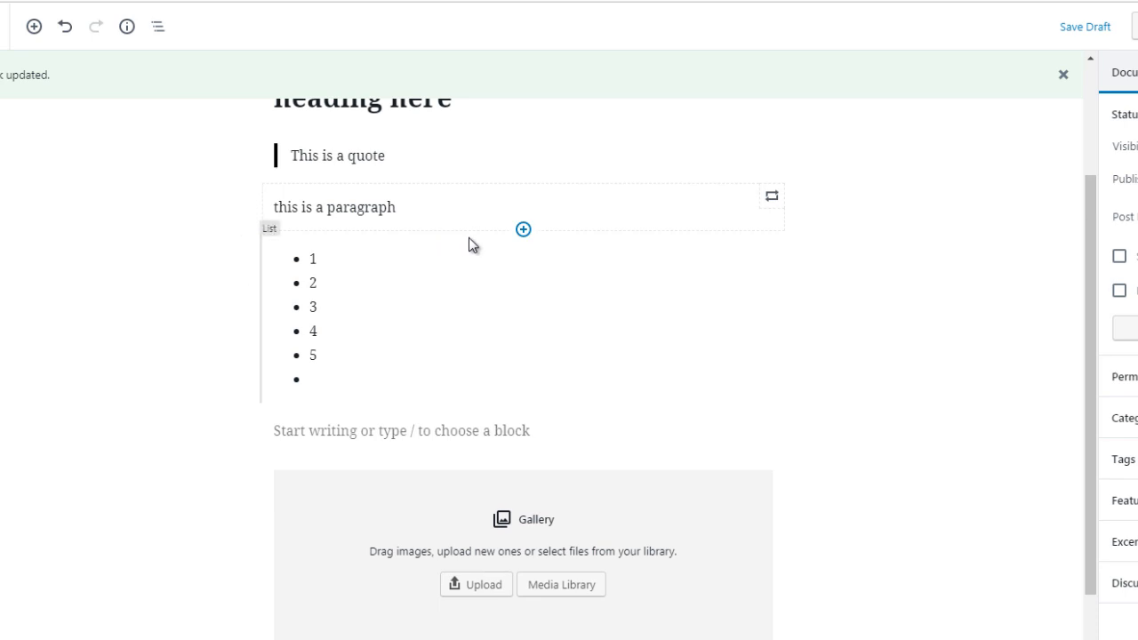
- Insert the reusable block Template1 between the existing paragraph and the list
{"action": "left_click", "coordinate": [523, 229]}
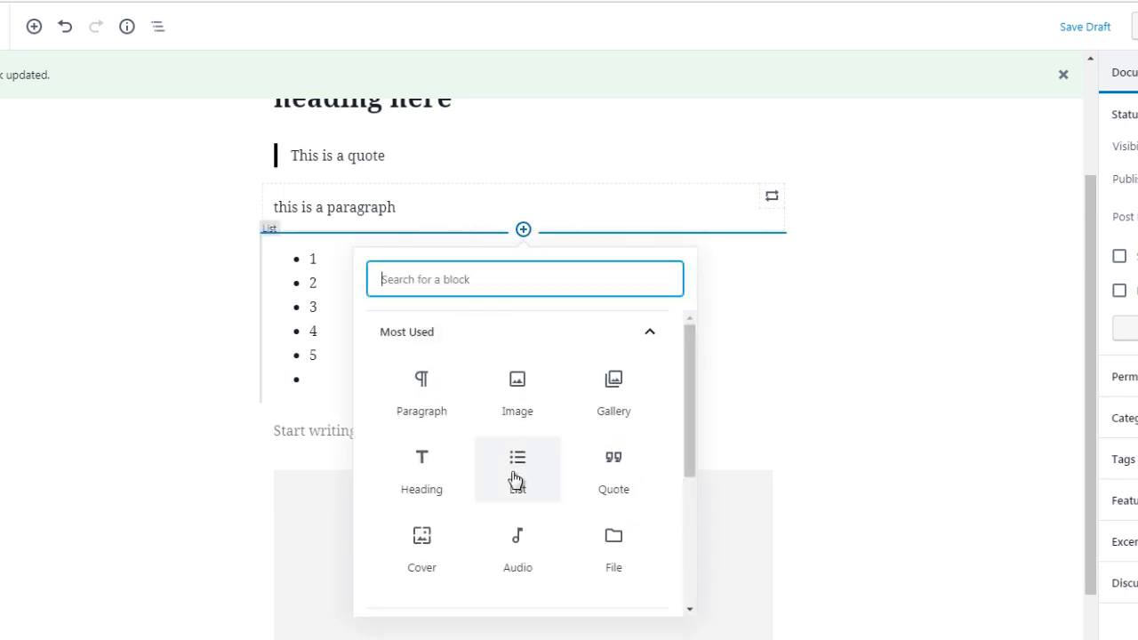
{"action": "left_click_drag", "start_coordinate": [688, 425], "coordinate": [688, 575]}
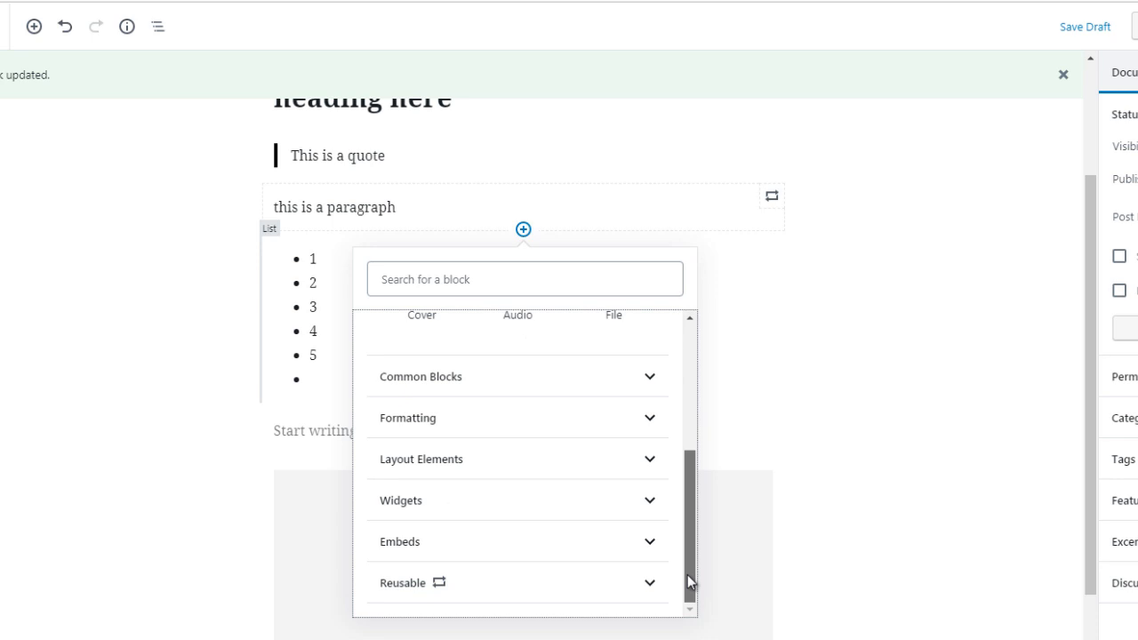
{"action": "left_click", "coordinate": [629, 586]}
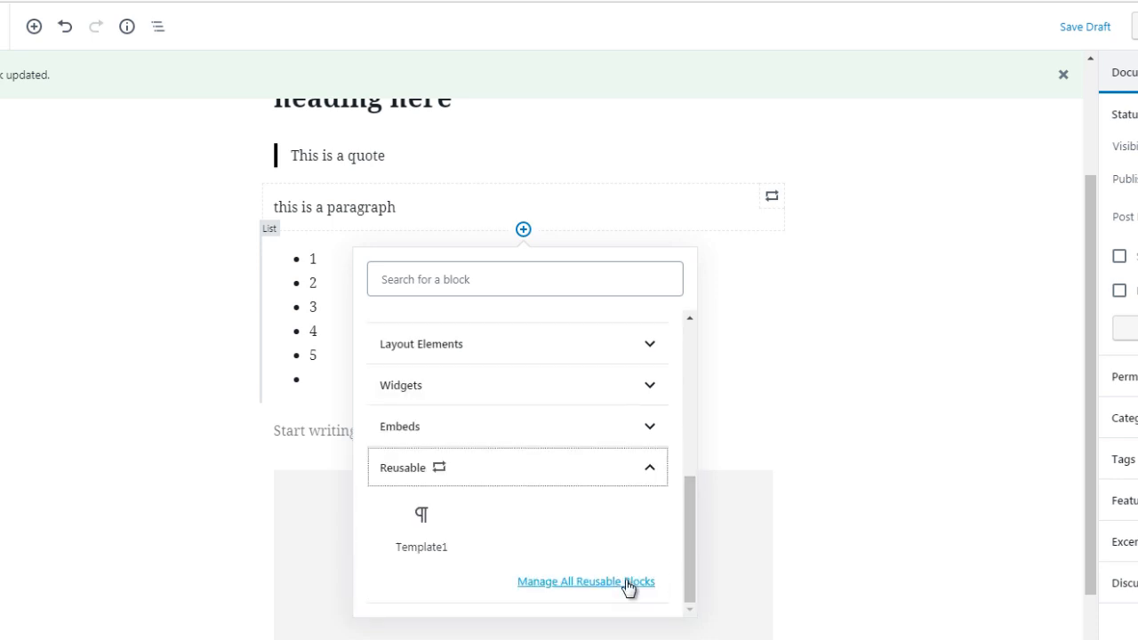
{"action": "mouse_move", "coordinate": [422, 528]}
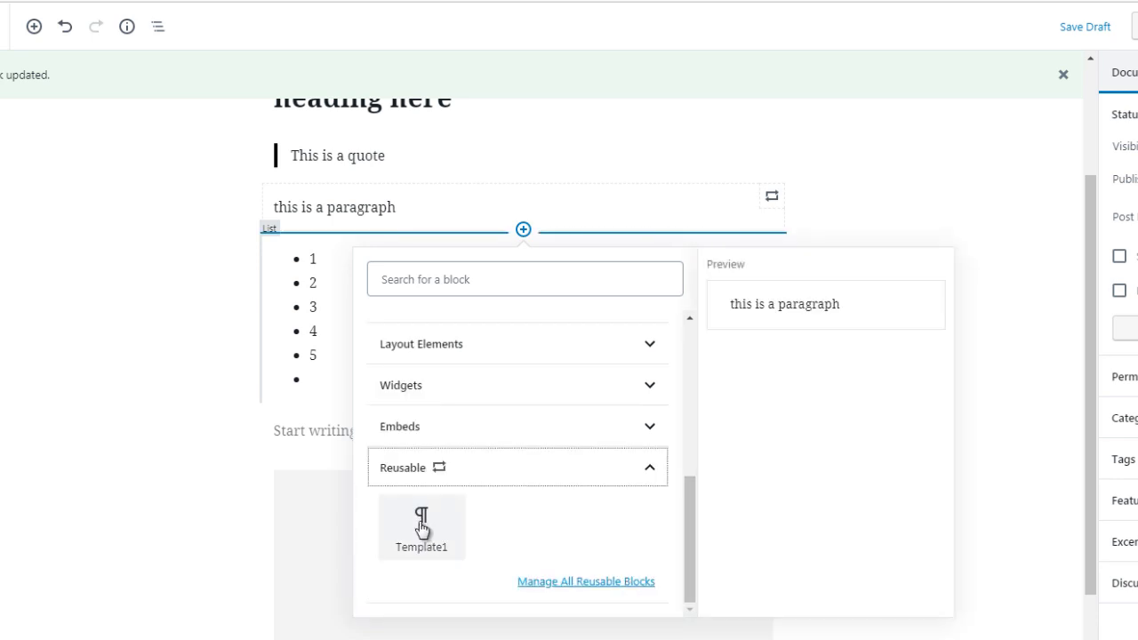
{"action": "left_click", "coordinate": [423, 528]}
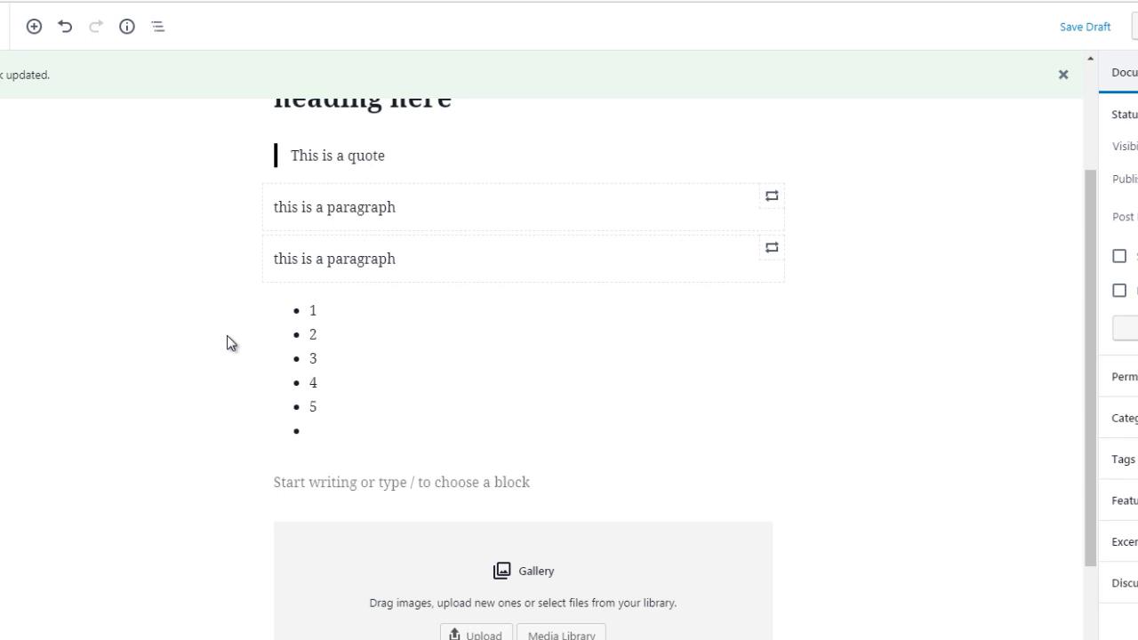
- Add an image block below the gallery block at the end of the post and select it
{"action": "scroll", "coordinate": [1085, 388], "scroll_direction": "down", "scroll_amount": 1}
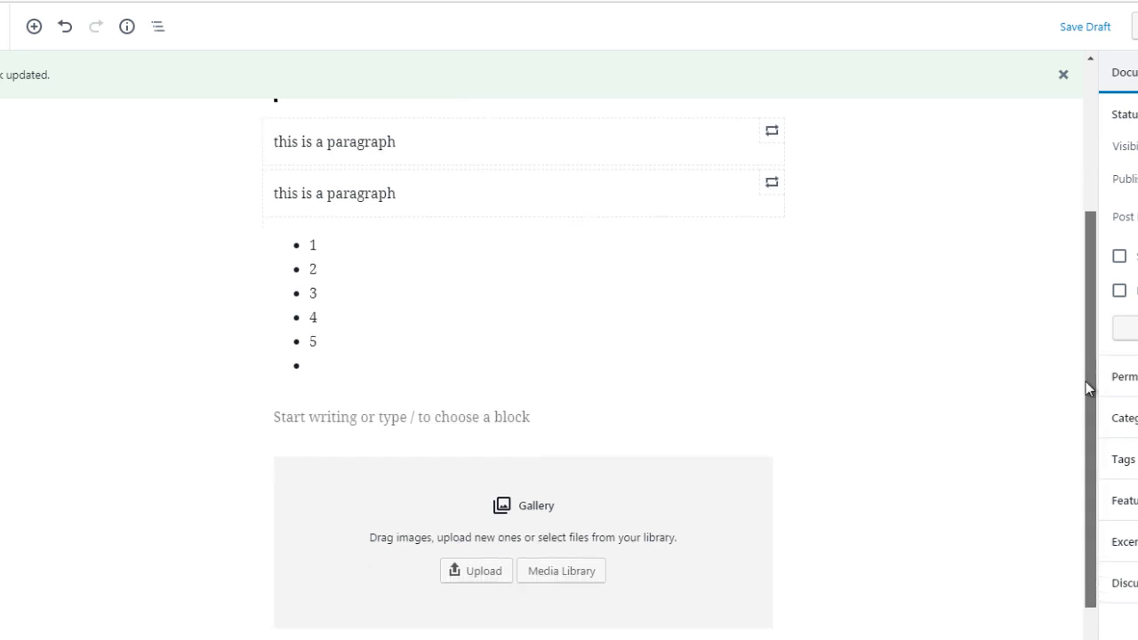
{"action": "scroll", "coordinate": [1086, 382], "scroll_direction": "down", "scroll_amount": 1}
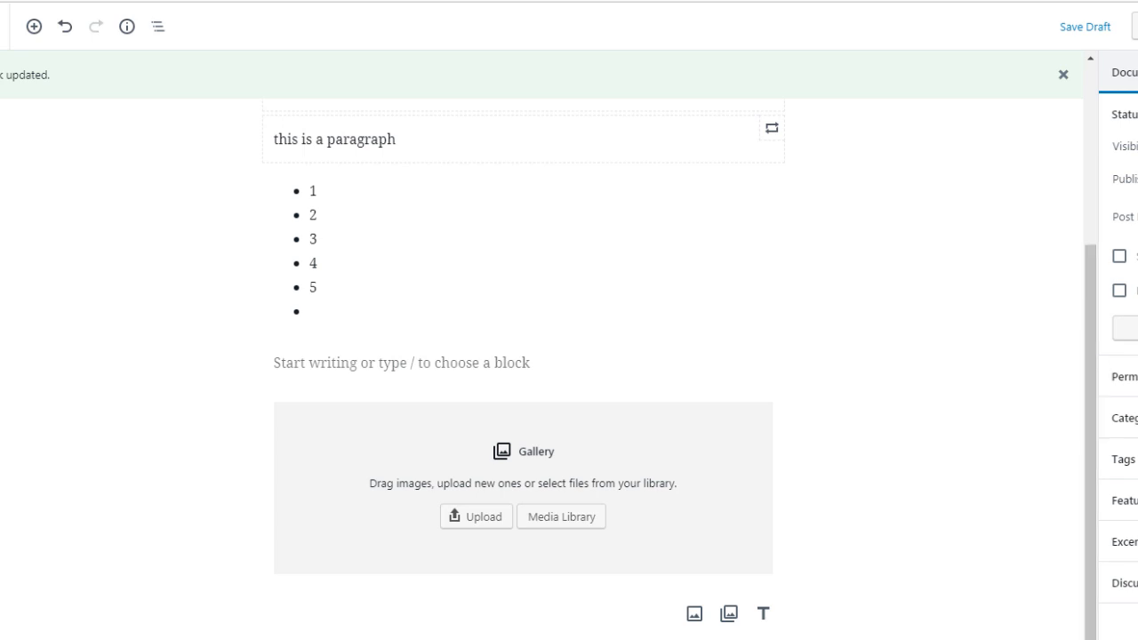
{"action": "scroll", "coordinate": [1087, 406], "scroll_direction": "down", "scroll_amount": 1}
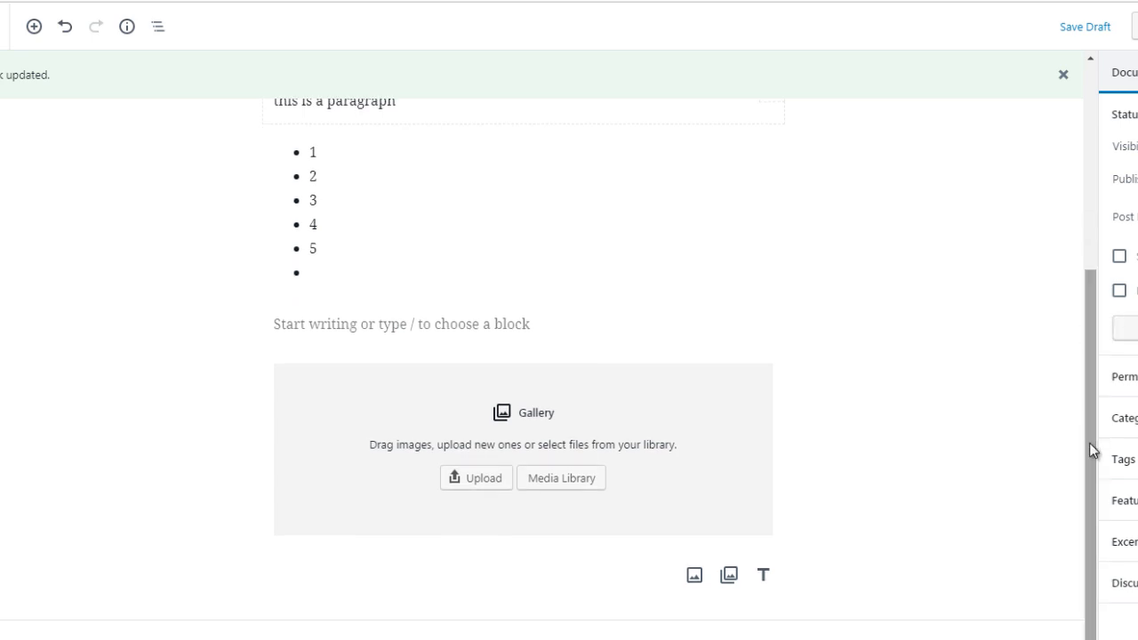
{"action": "left_click", "coordinate": [617, 476]}
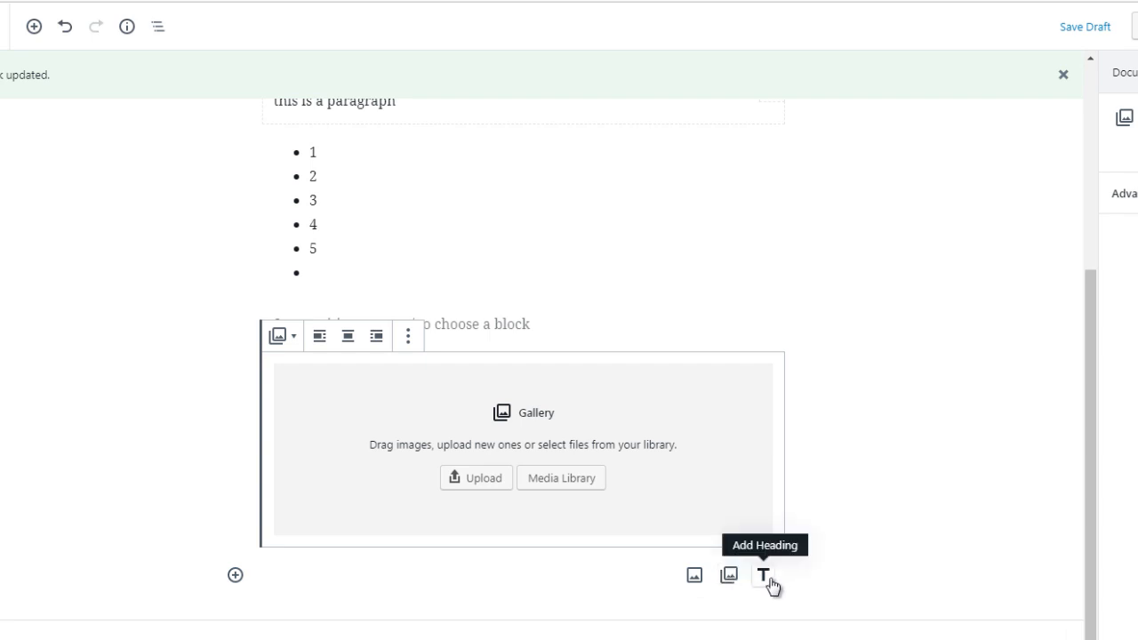
{"action": "left_click", "coordinate": [693, 575]}
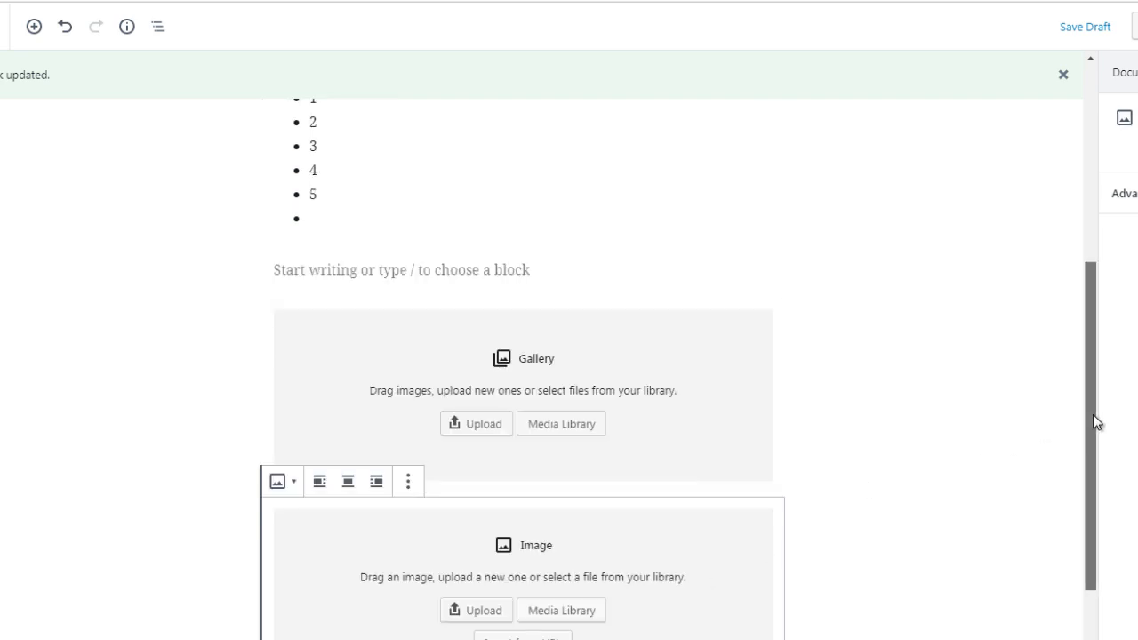
{"action": "left_click_drag", "start_coordinate": [1093, 415], "coordinate": [1082, 491]}
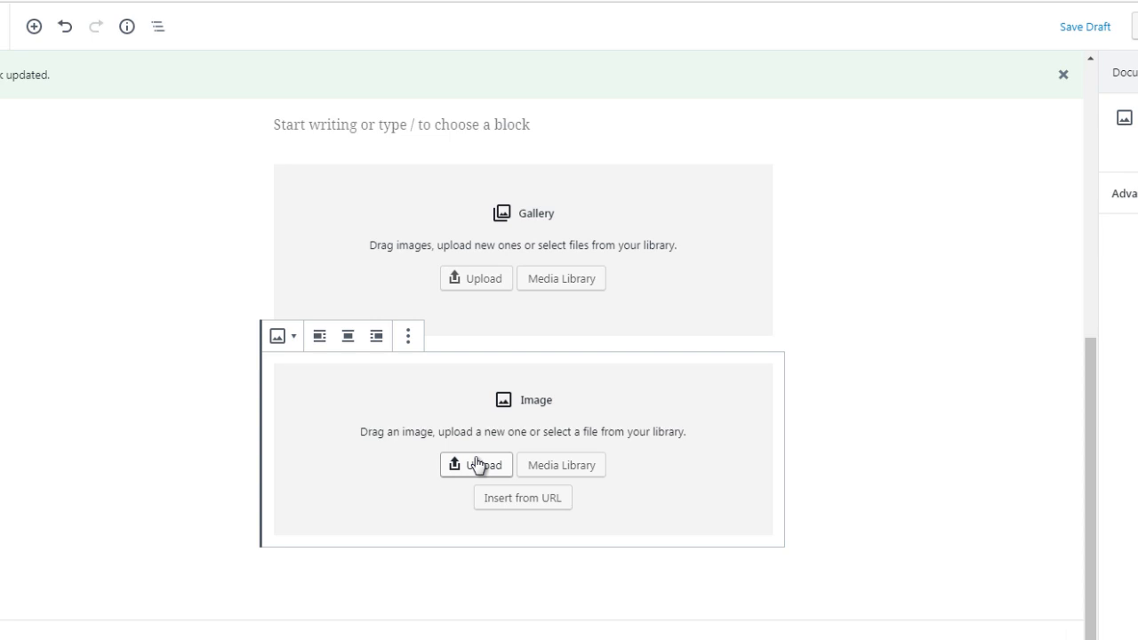
{"action": "left_click", "coordinate": [231, 403]}
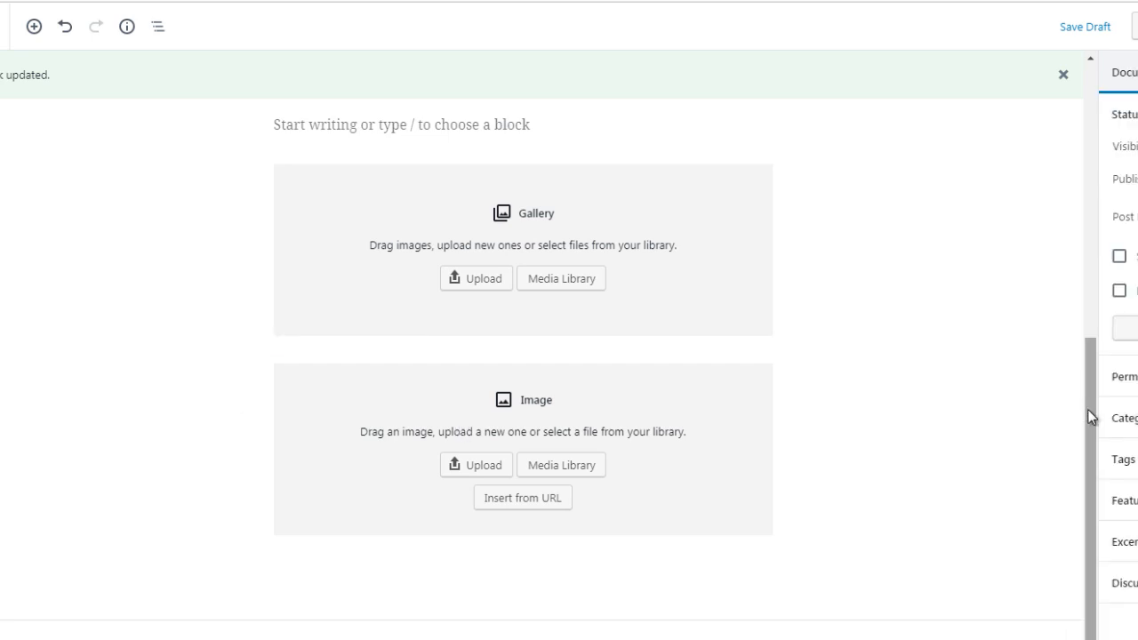
{"action": "left_click", "coordinate": [520, 525]}
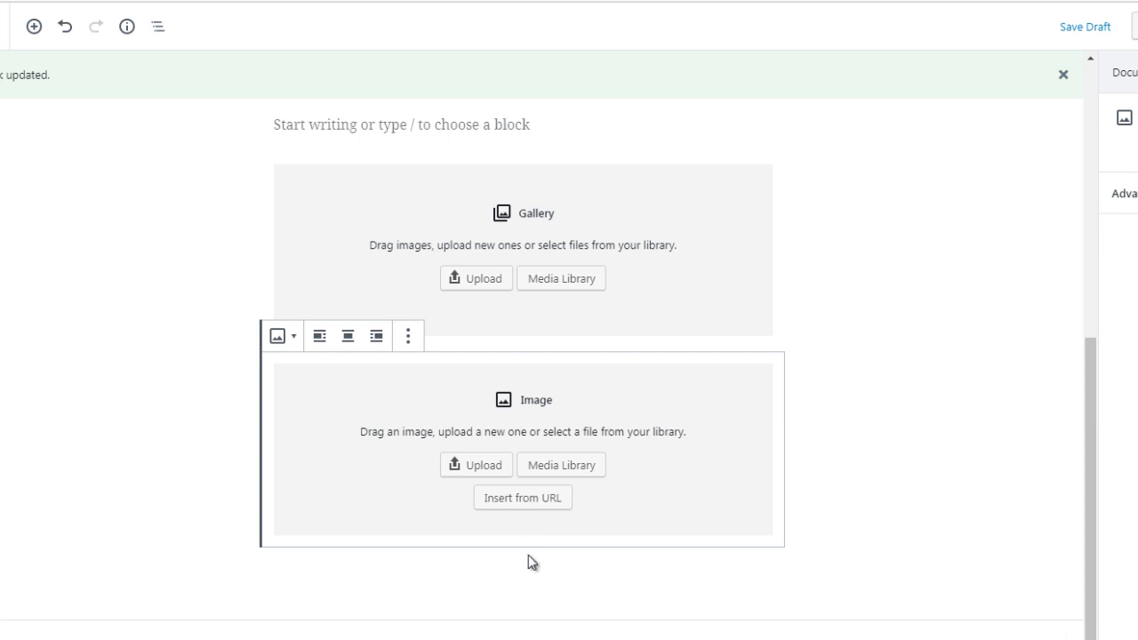
- Examine the block categories available for insertion below the image block, including the blocks under Common Blocks
{"action": "left_click", "coordinate": [236, 576]}
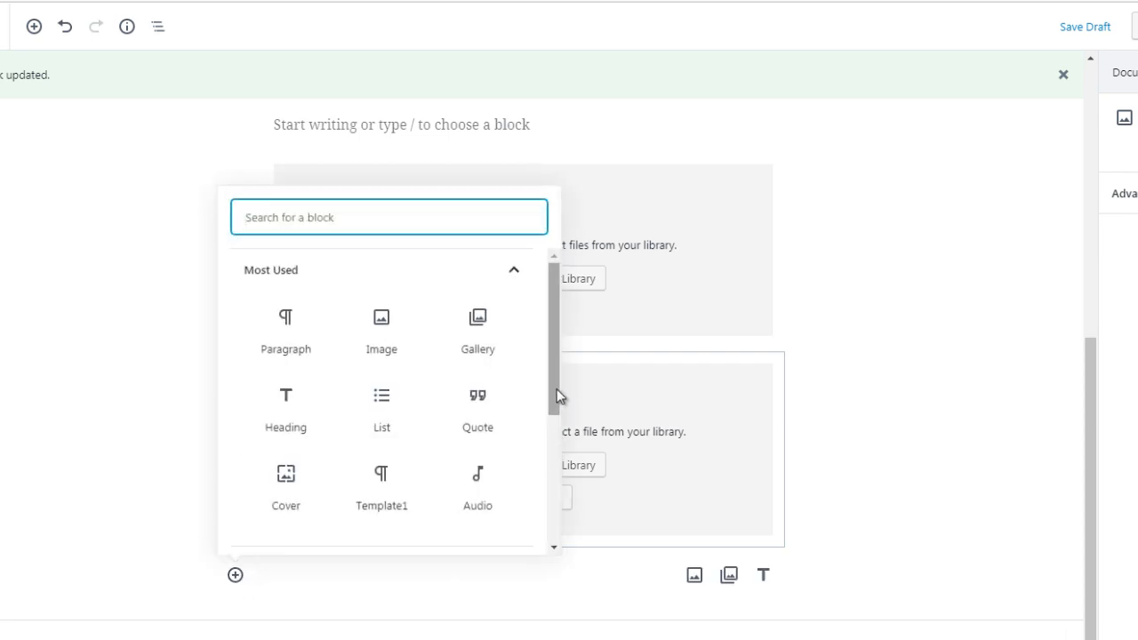
{"action": "mouse_move", "coordinate": [557, 389]}
{"action": "left_mouse_down"}
{"action": "mouse_move", "coordinate": [555, 442]}
{"action": "mouse_move", "coordinate": [553, 383]}
{"action": "left_mouse_up"}
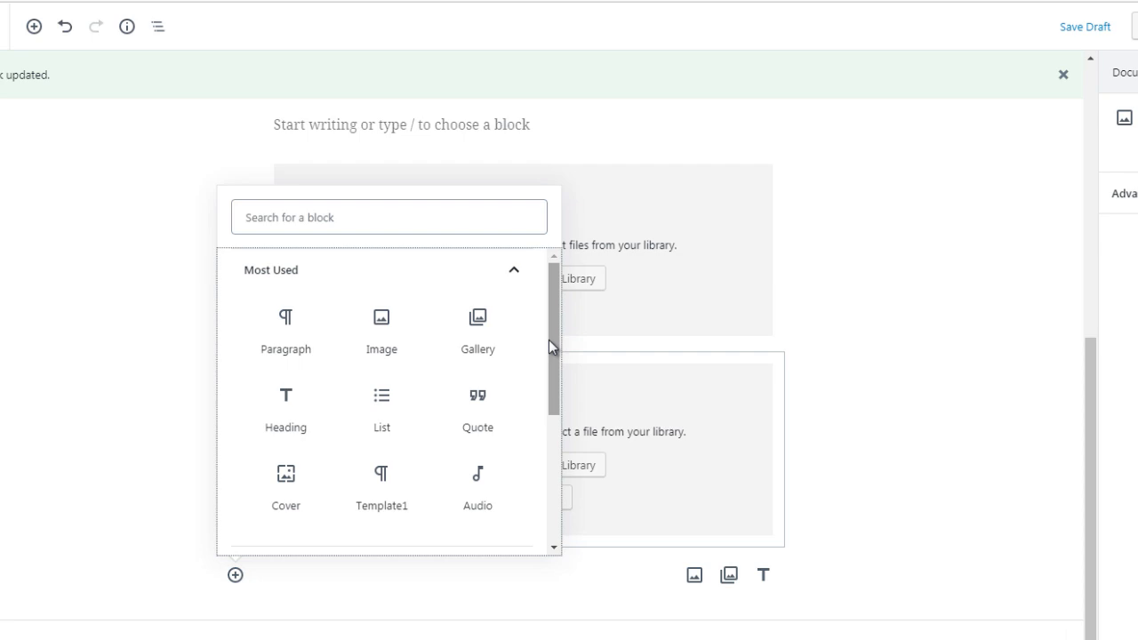
{"action": "left_click_drag", "start_coordinate": [548, 340], "coordinate": [546, 483]}
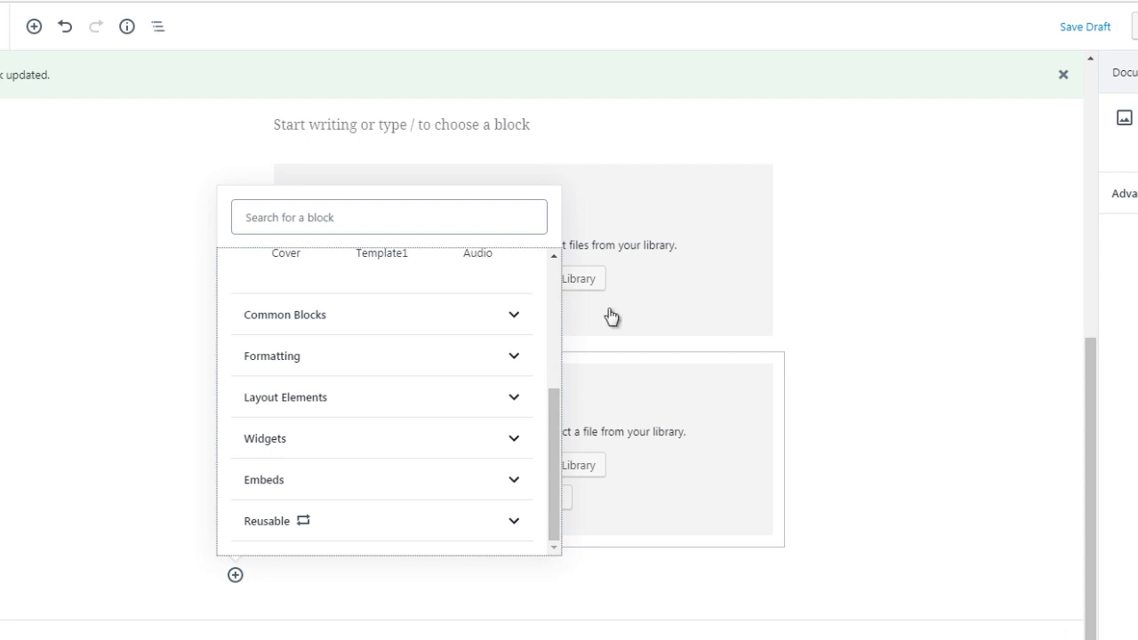
{"action": "left_click", "coordinate": [436, 322]}
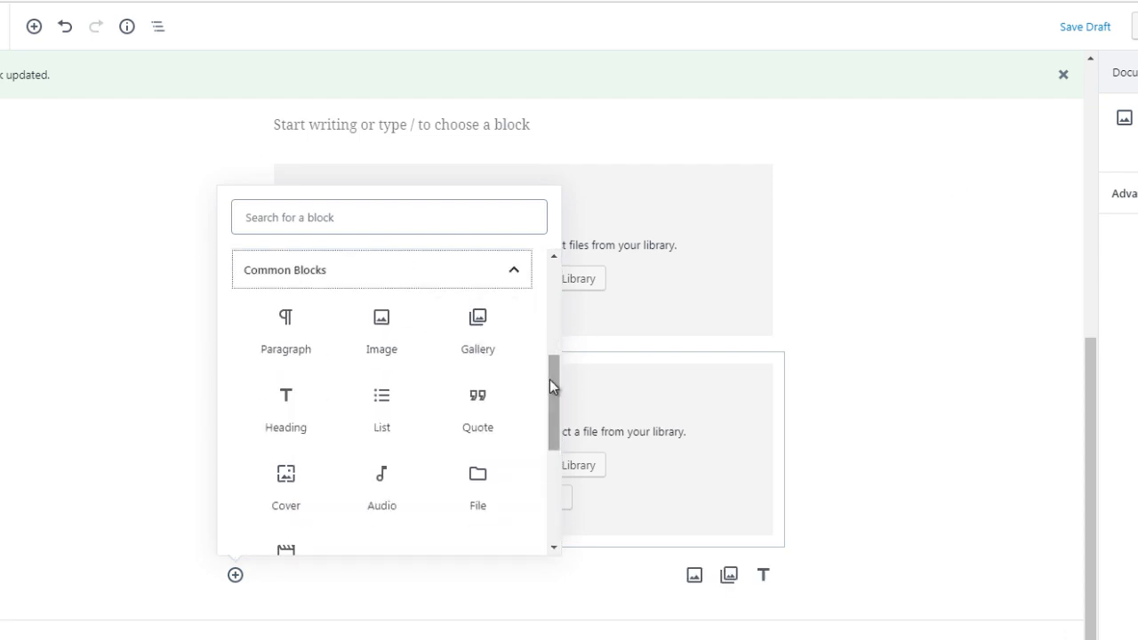
{"action": "mouse_move", "coordinate": [549, 379]}
{"action": "left_mouse_down"}
{"action": "mouse_move", "coordinate": [548, 462]}
{"action": "mouse_move", "coordinate": [540, 397]}
{"action": "left_mouse_up"}
{"action": "scroll", "coordinate": [538, 396], "scroll_direction": "up", "scroll_amount": 3}
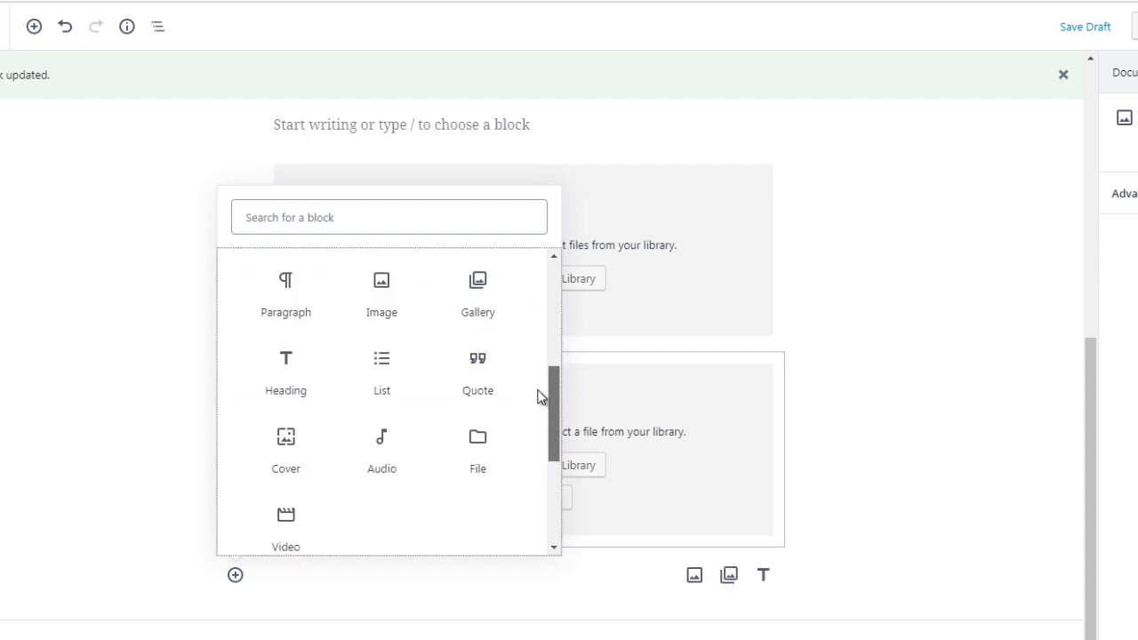
{"action": "scroll", "coordinate": [529, 418], "scroll_direction": "down", "scroll_amount": 5}
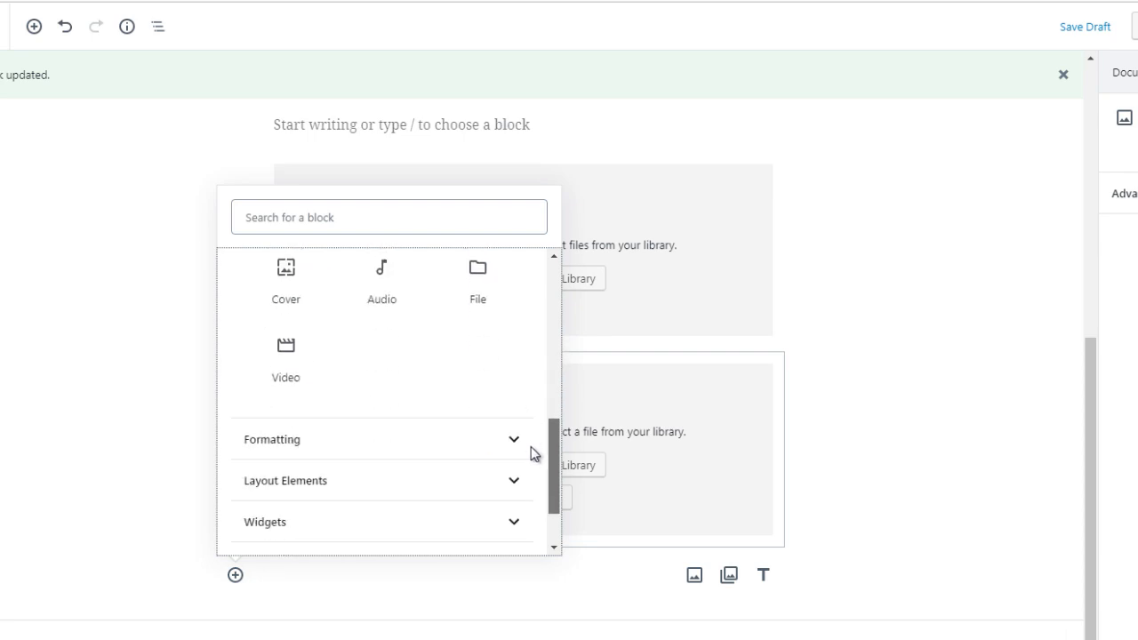
{"action": "scroll", "coordinate": [532, 480], "scroll_direction": "down", "scroll_amount": 2}
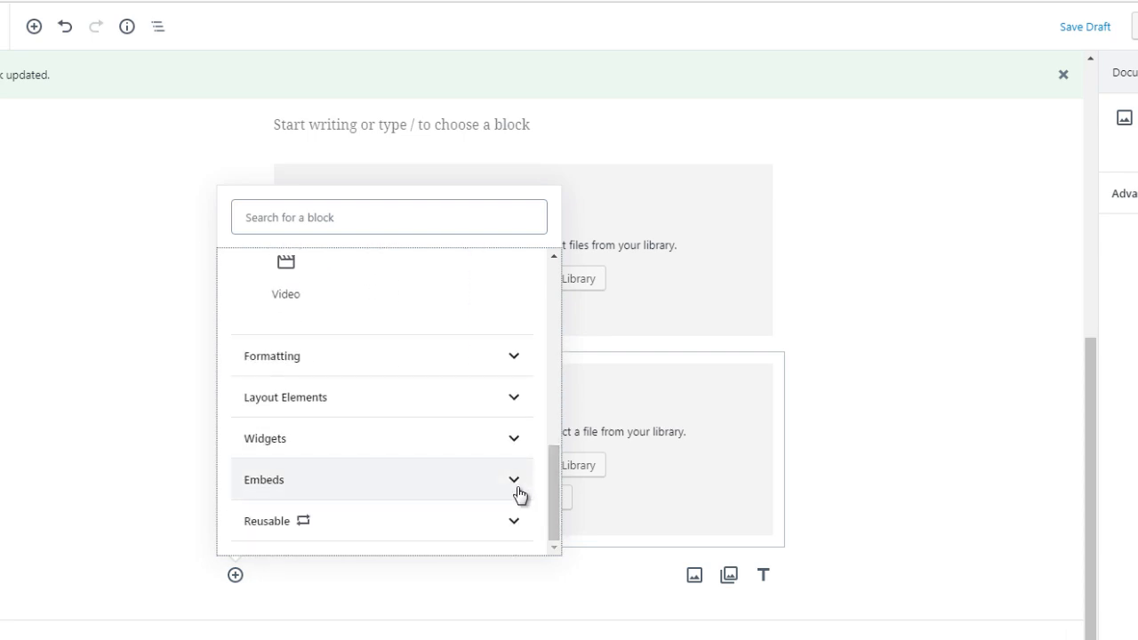
- Insert a Shortcode block from the Widgets category below the image block at the end of the post
{"action": "left_click", "coordinate": [362, 442]}
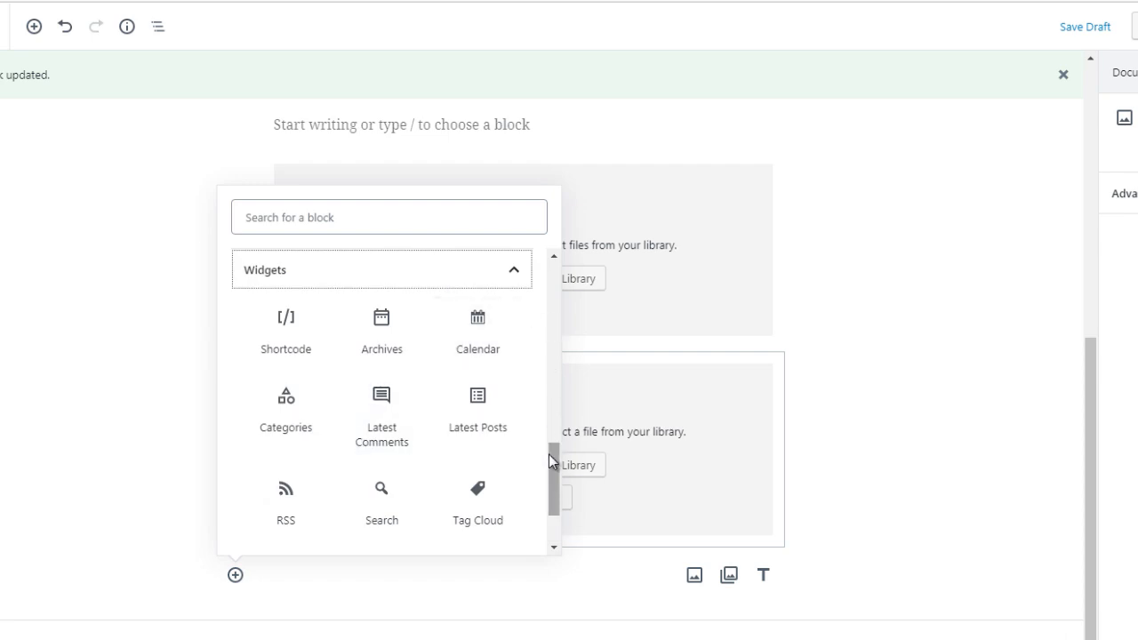
{"action": "scroll", "coordinate": [548, 458], "scroll_direction": "down", "scroll_amount": 1}
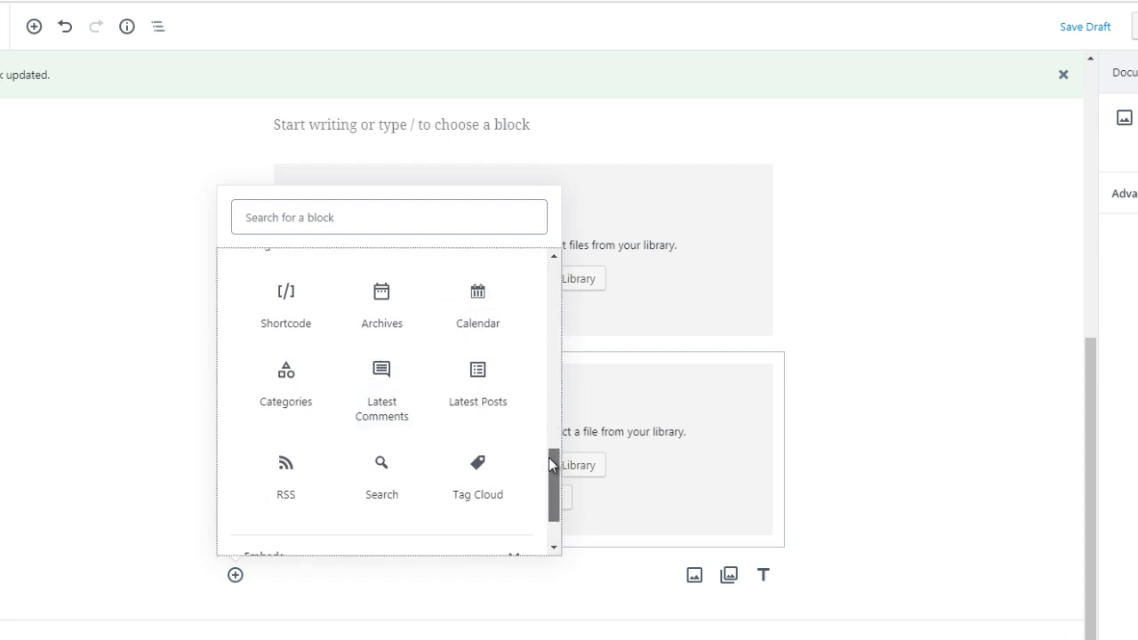
{"action": "scroll", "coordinate": [548, 457], "scroll_direction": "up", "scroll_amount": 1}
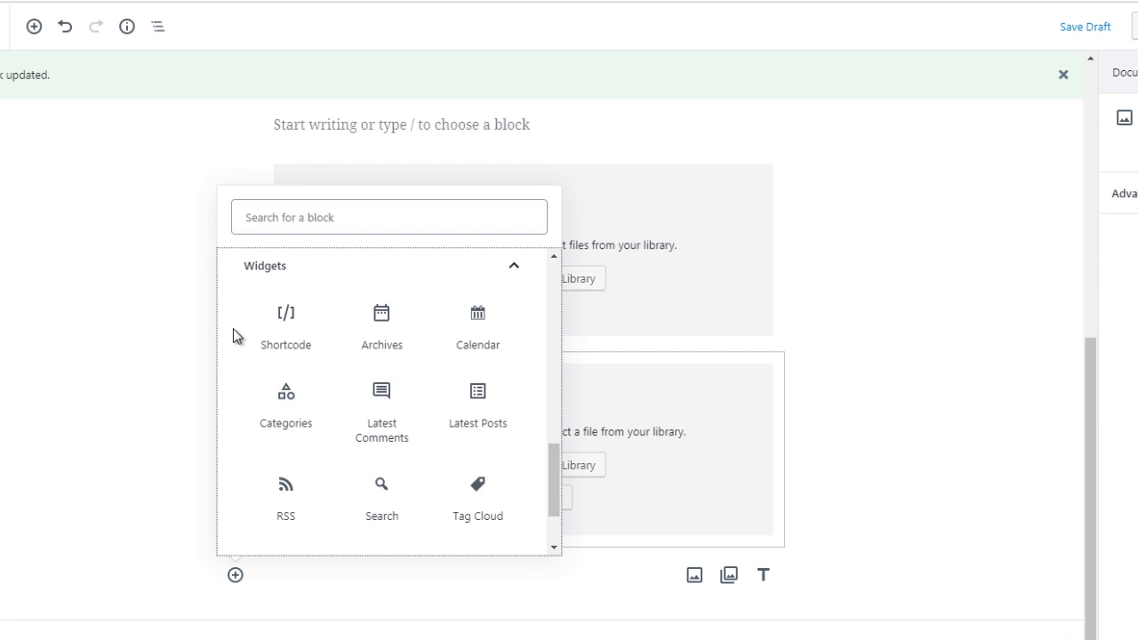
{"action": "left_click", "coordinate": [277, 326]}
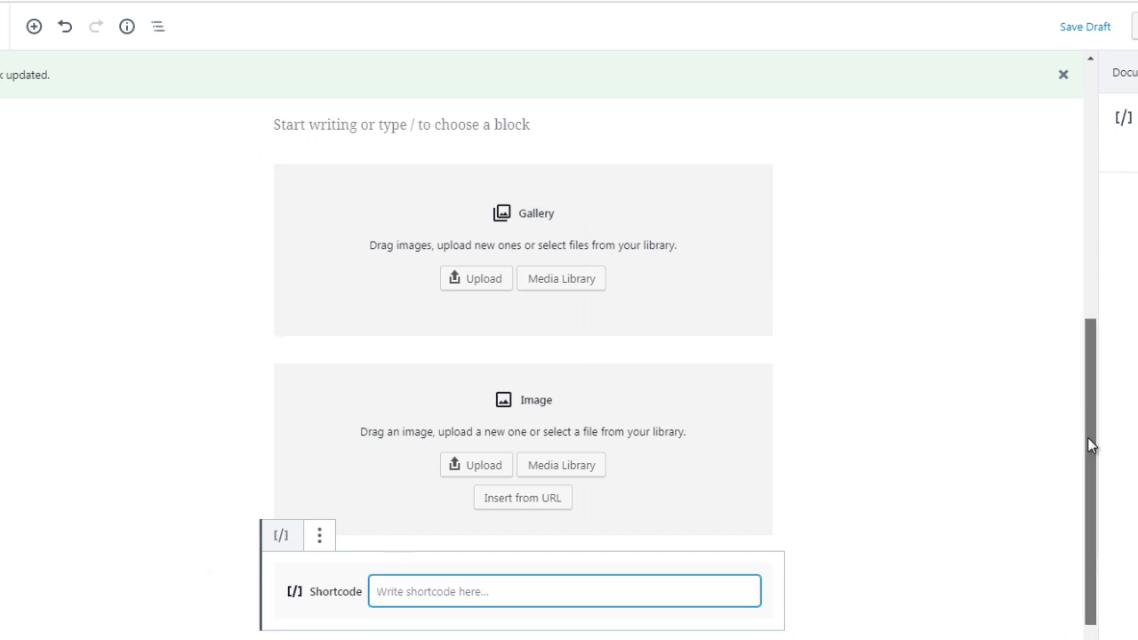
{"action": "left_click_drag", "start_coordinate": [1088, 437], "coordinate": [1097, 477]}
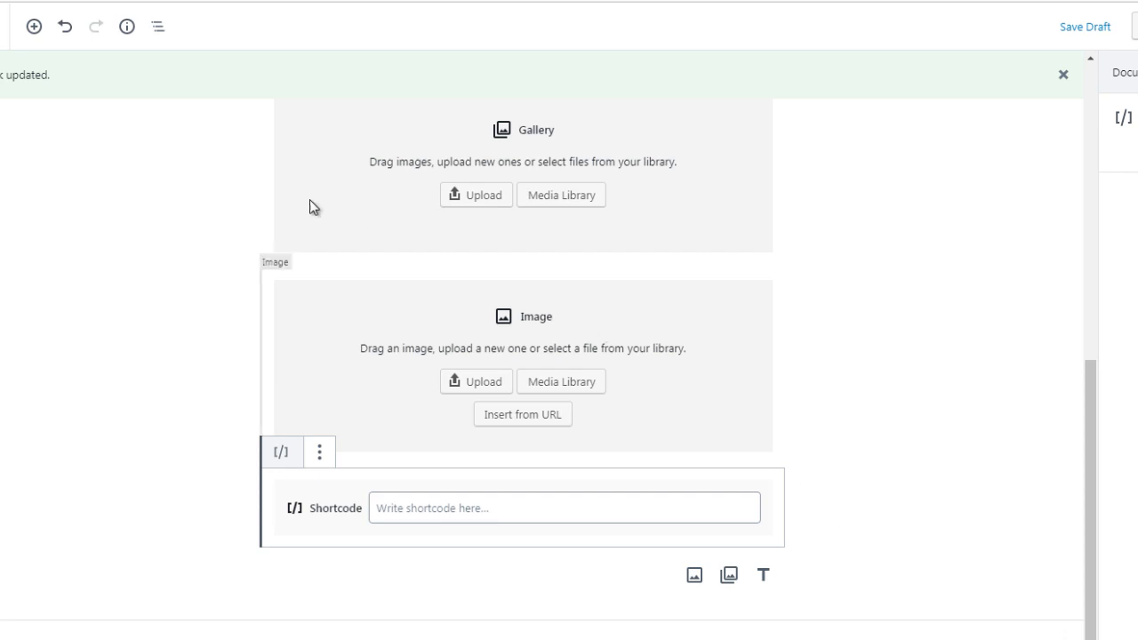
- Jump to the List block through the post's block navigation outline, and deselect it
{"action": "left_click", "coordinate": [156, 29]}
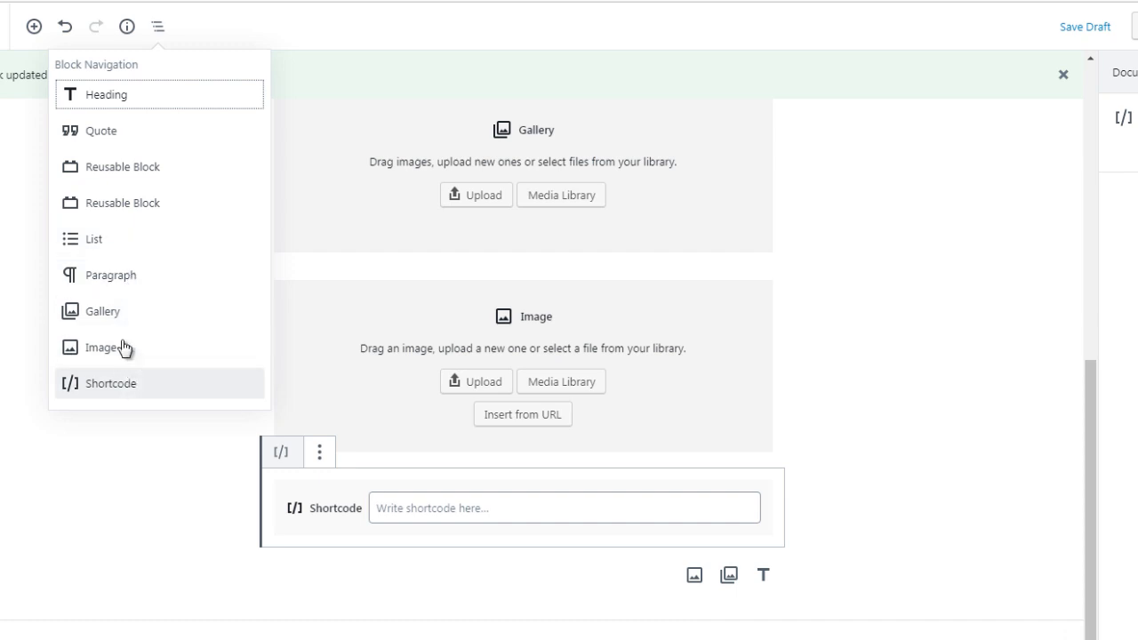
{"action": "left_click", "coordinate": [93, 241]}
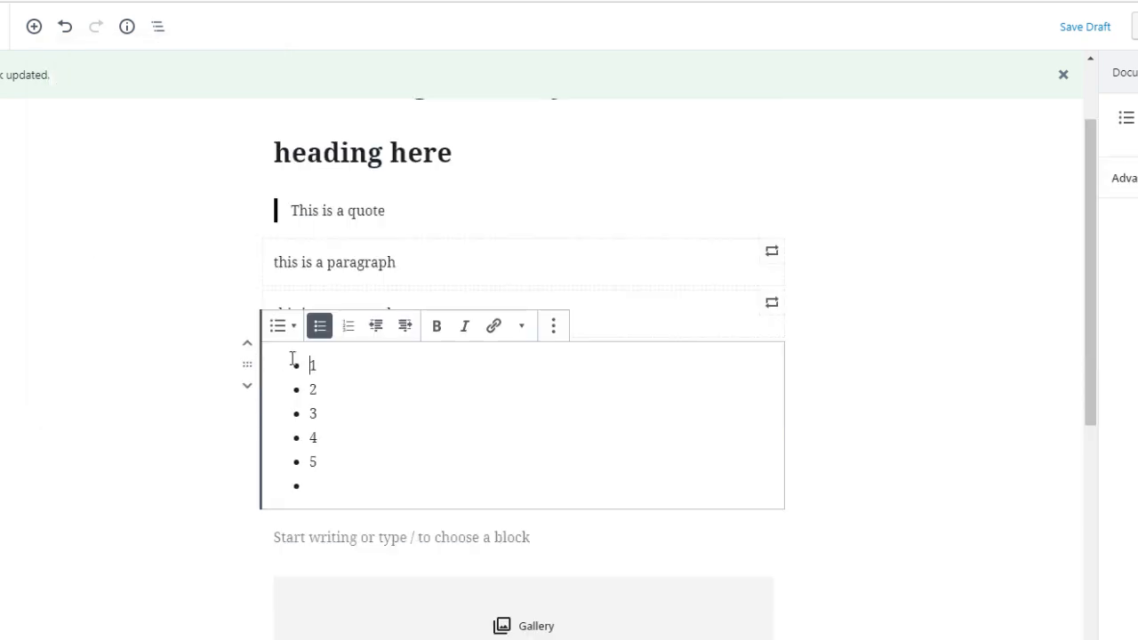
{"action": "left_click", "coordinate": [222, 289]}
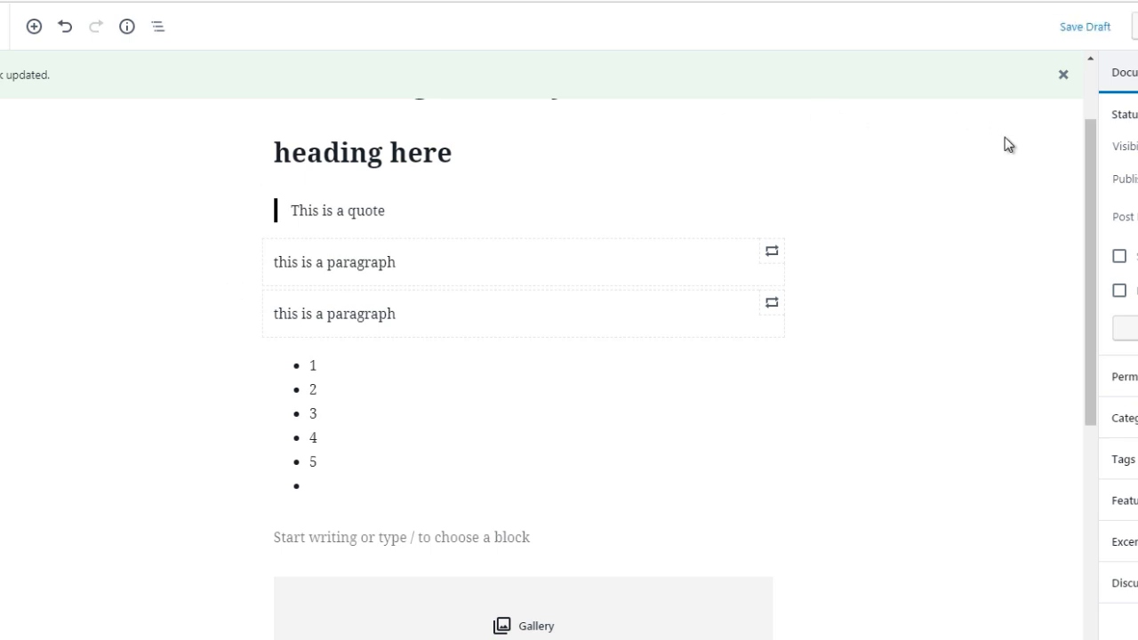
- Jump to the Image block near the end of the post through the block navigation outline, and deselect it
{"action": "scroll", "coordinate": [1093, 183], "scroll_direction": "down", "scroll_amount": 2}
{"action": "scroll", "coordinate": [1100, 177], "scroll_direction": "up", "scroll_amount": 2}
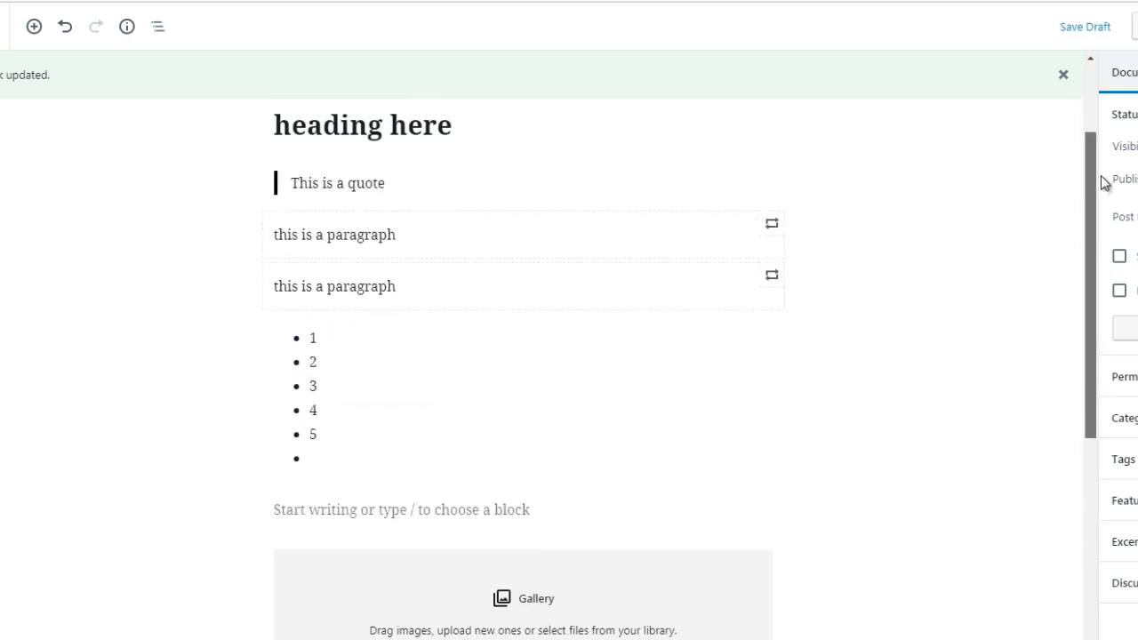
{"action": "left_click", "coordinate": [156, 35]}
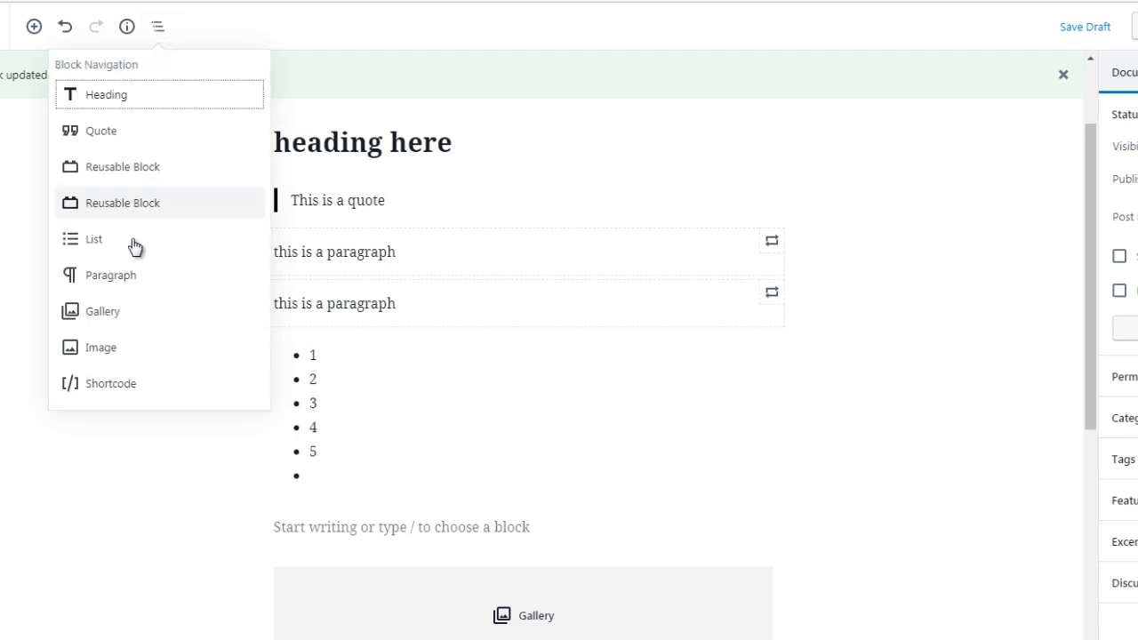
{"action": "left_click", "coordinate": [110, 348]}
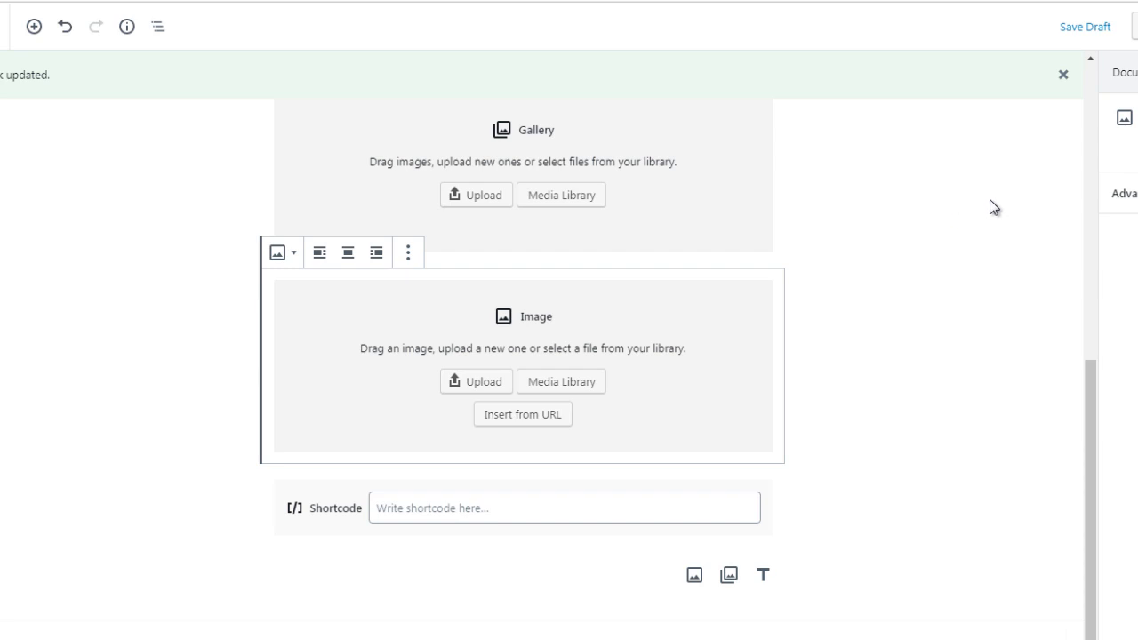
{"action": "left_click", "coordinate": [917, 238]}
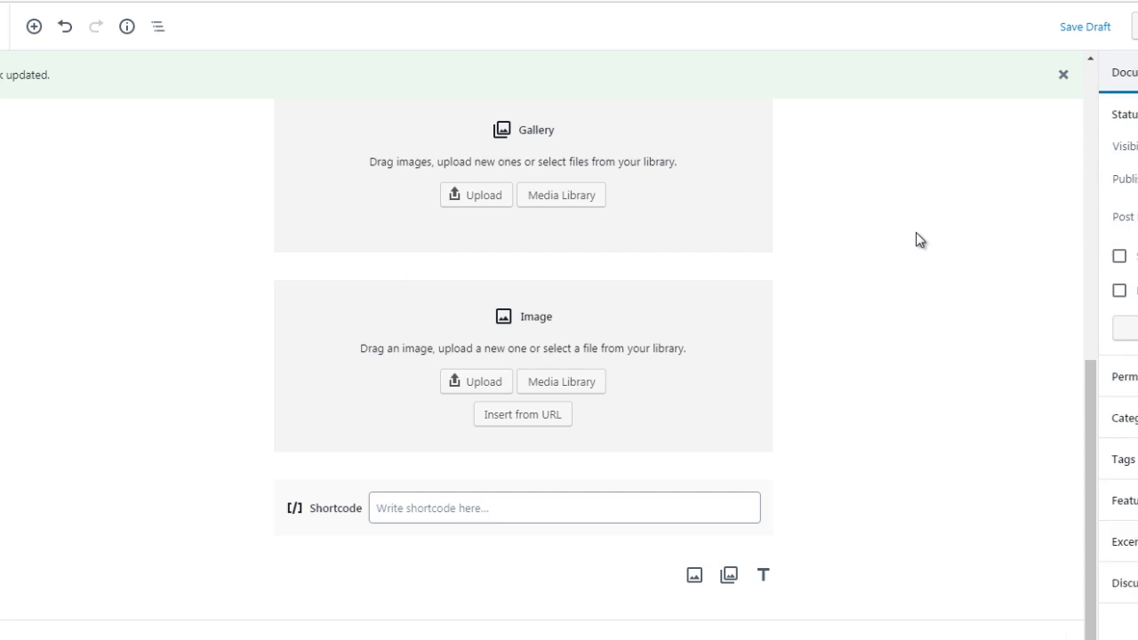